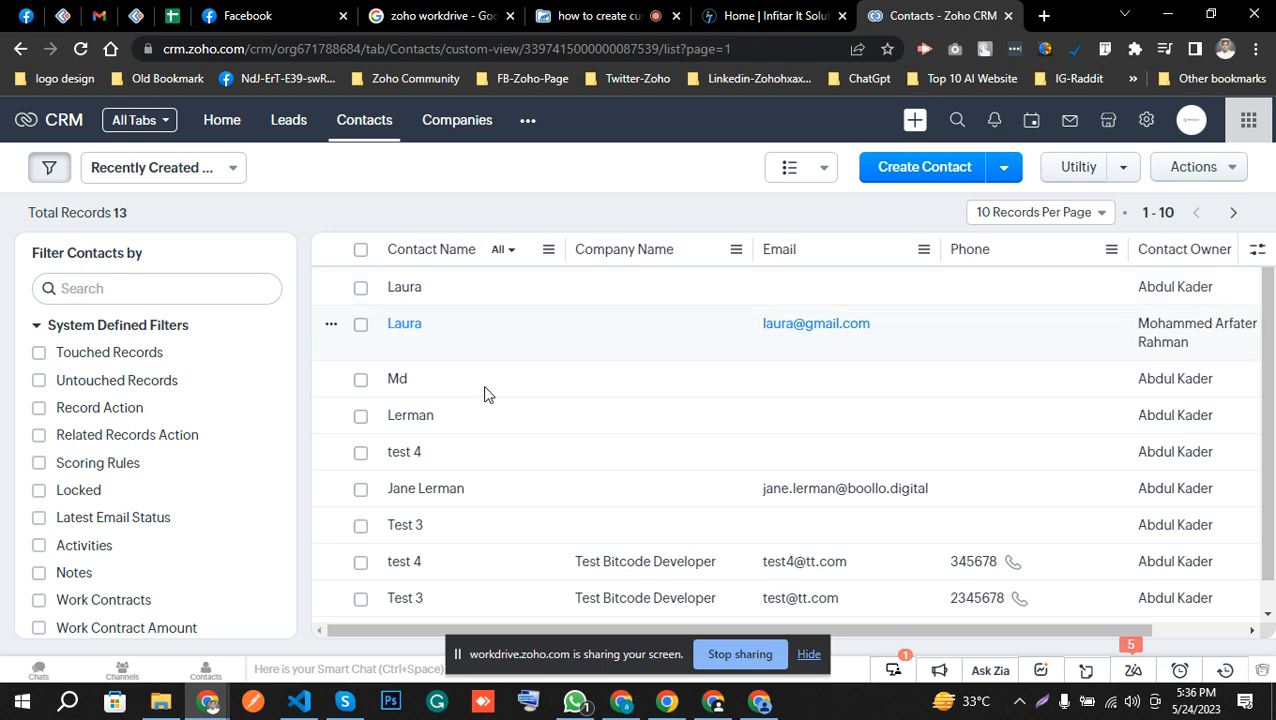
# Start a new custom view in the Leads module.
pyautogui.click(288, 128)
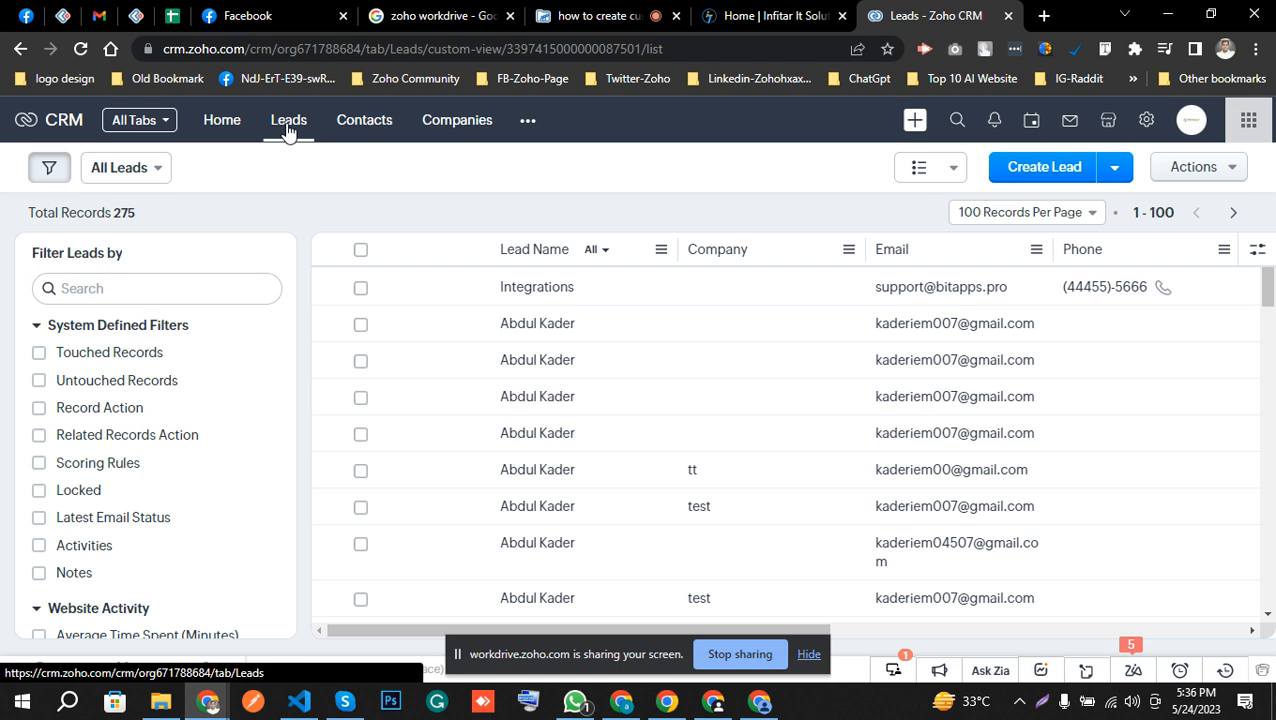
pyautogui.click(149, 172)
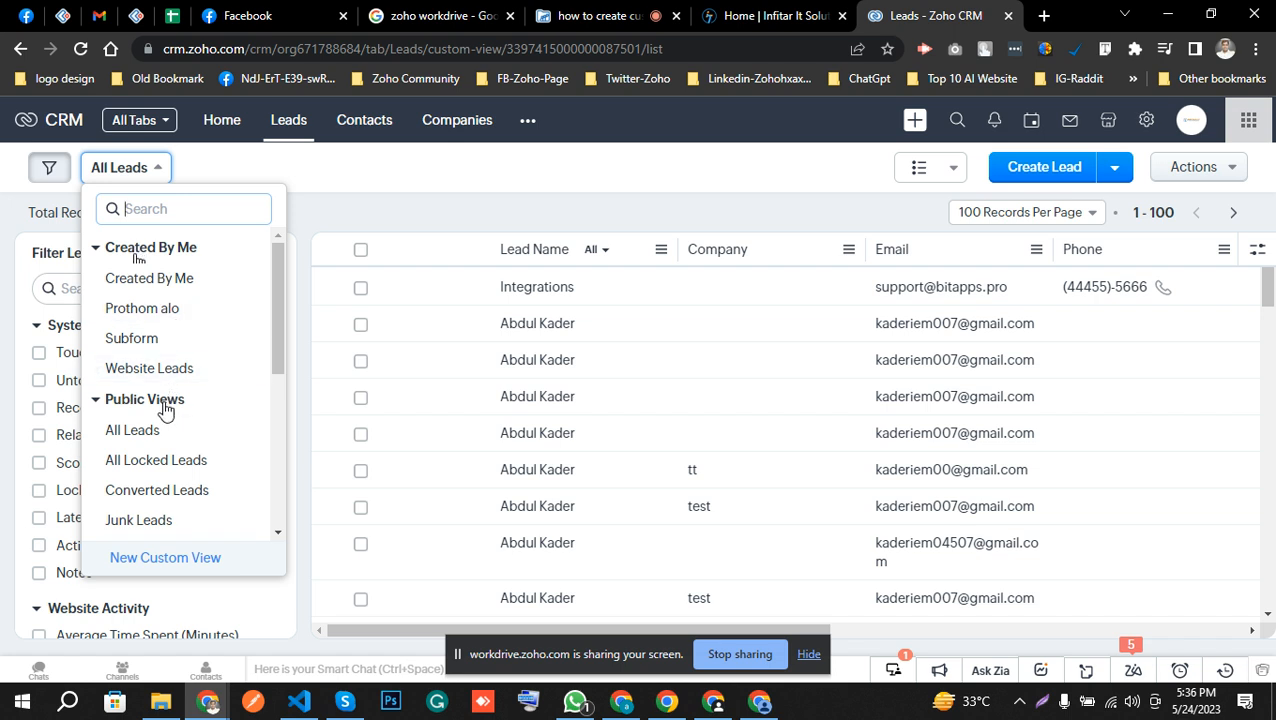
pyautogui.scroll(-5, 165, 410)
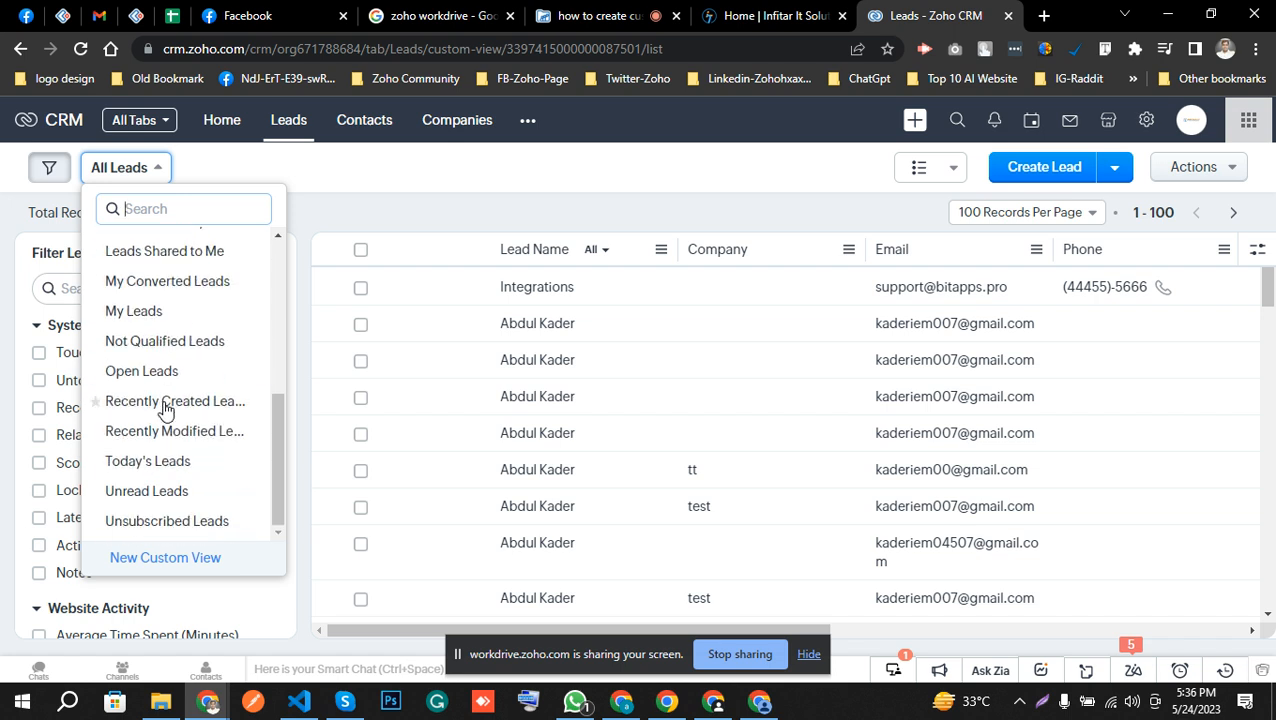
pyautogui.scroll(5, 165, 410)
pyautogui.scroll(-3, 165, 410)
pyautogui.click(176, 568)
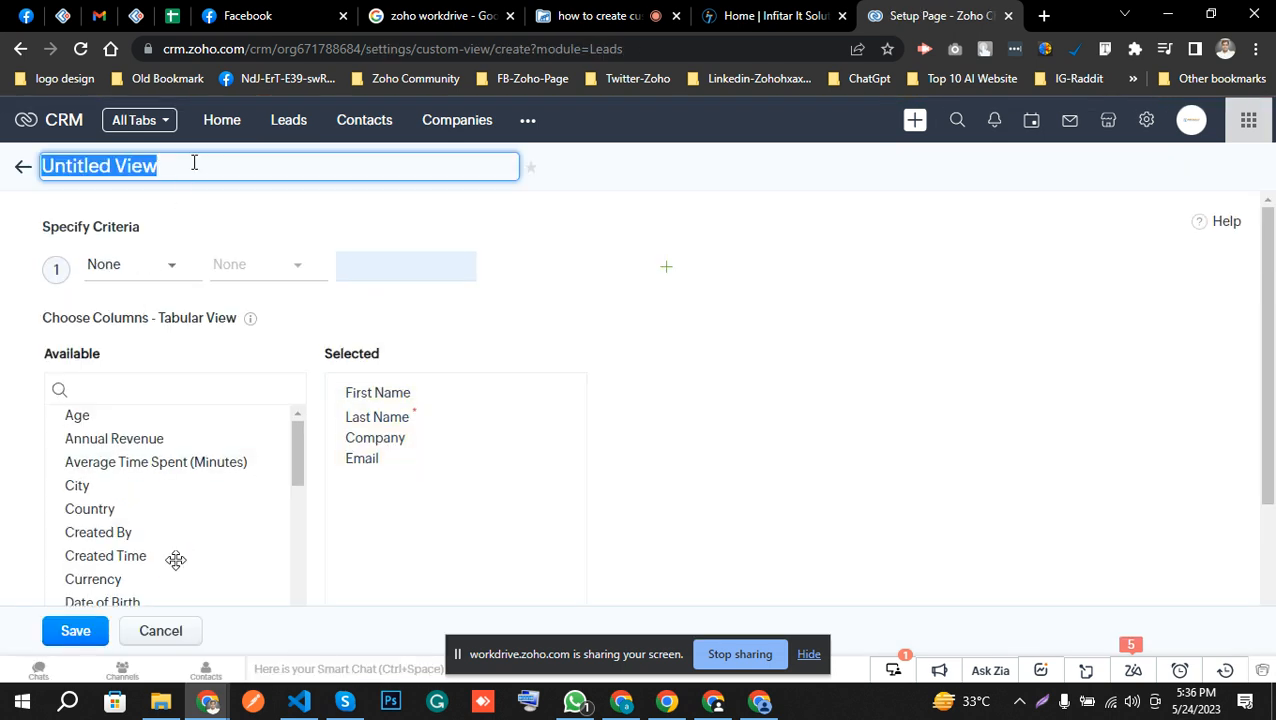
# Name the new lead view "Test View".
pyautogui.write('Te')
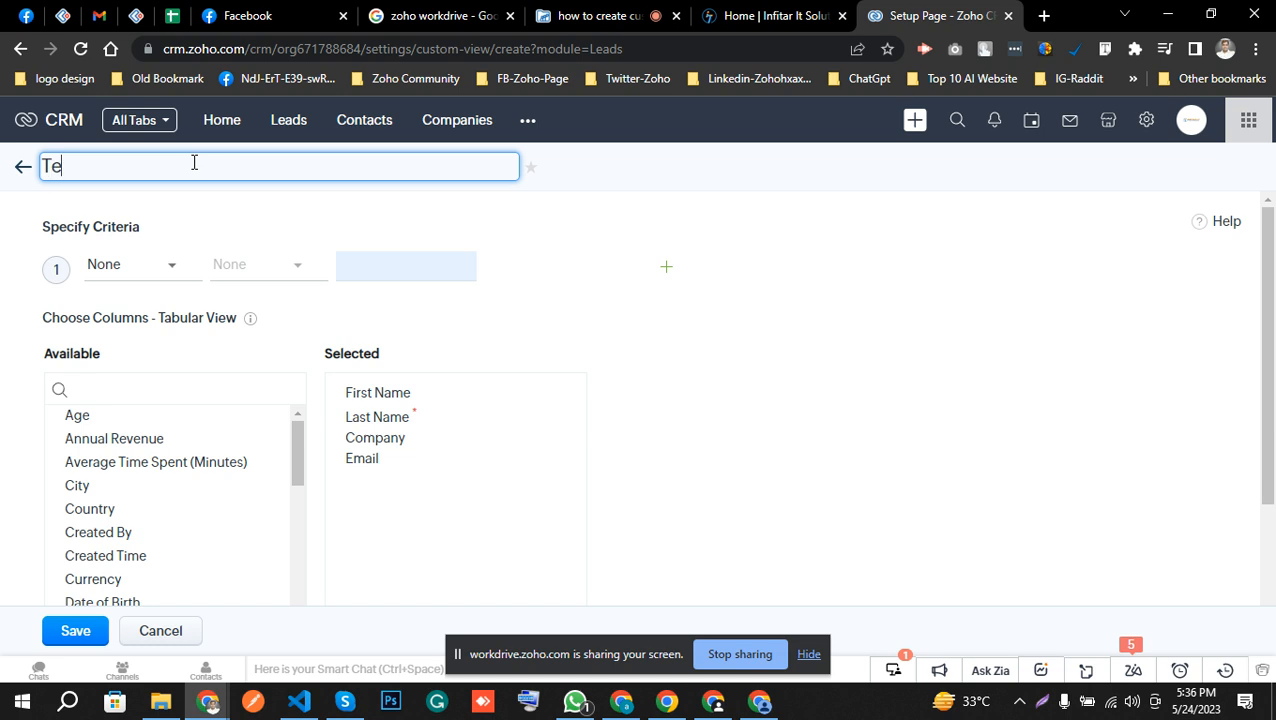
pyautogui.write('st View')
pyautogui.click(240, 207)
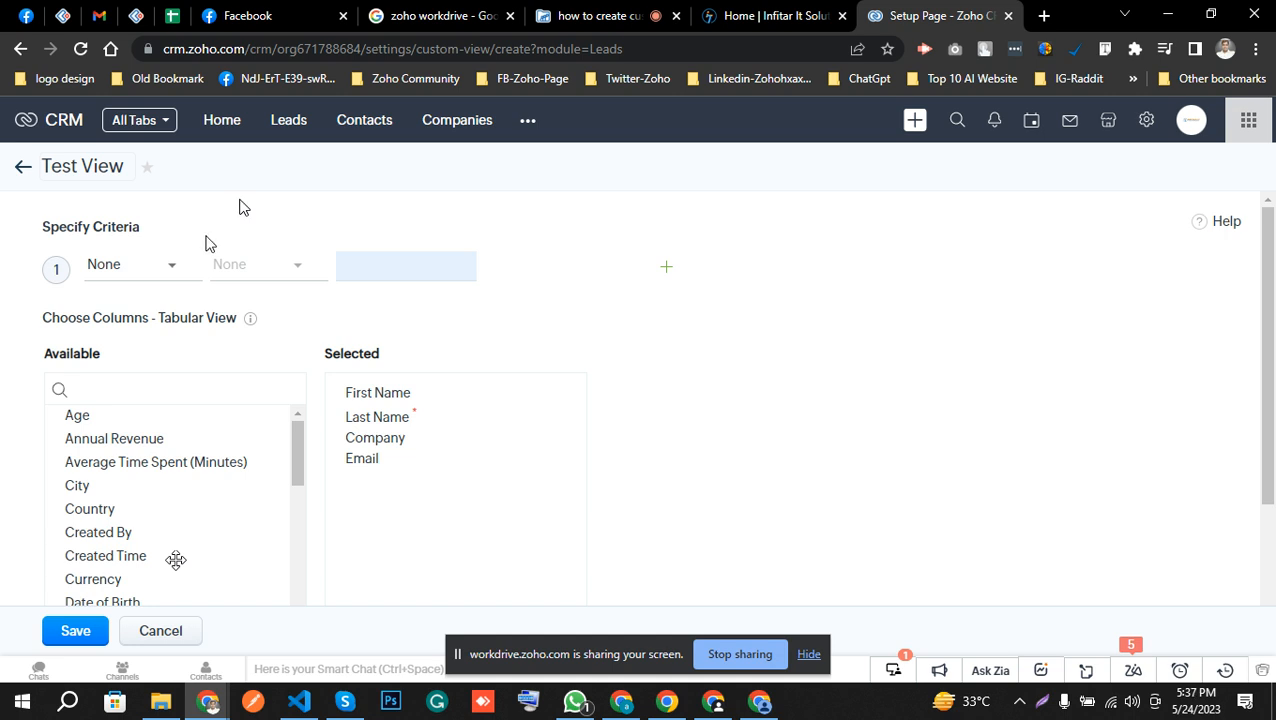
# Set the view's first criterion to City contains "rajshahi".
pyautogui.click(132, 276)
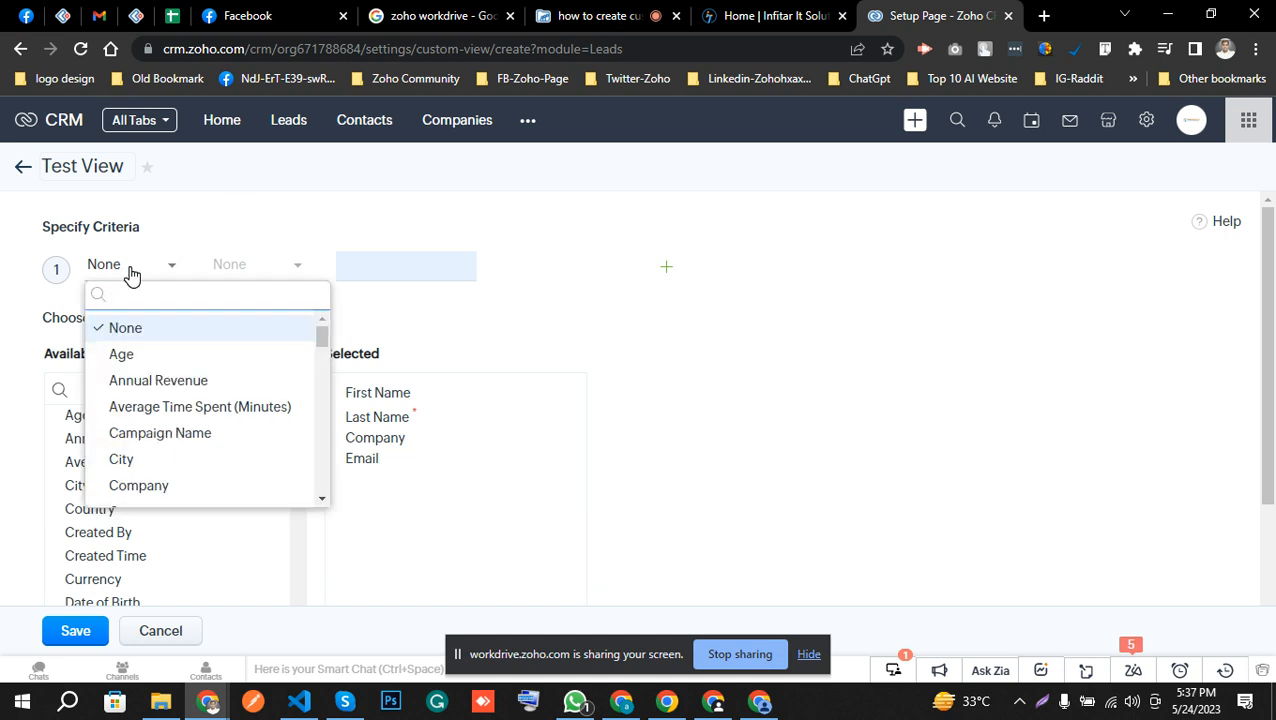
pyautogui.click(161, 459)
pyautogui.click(291, 268)
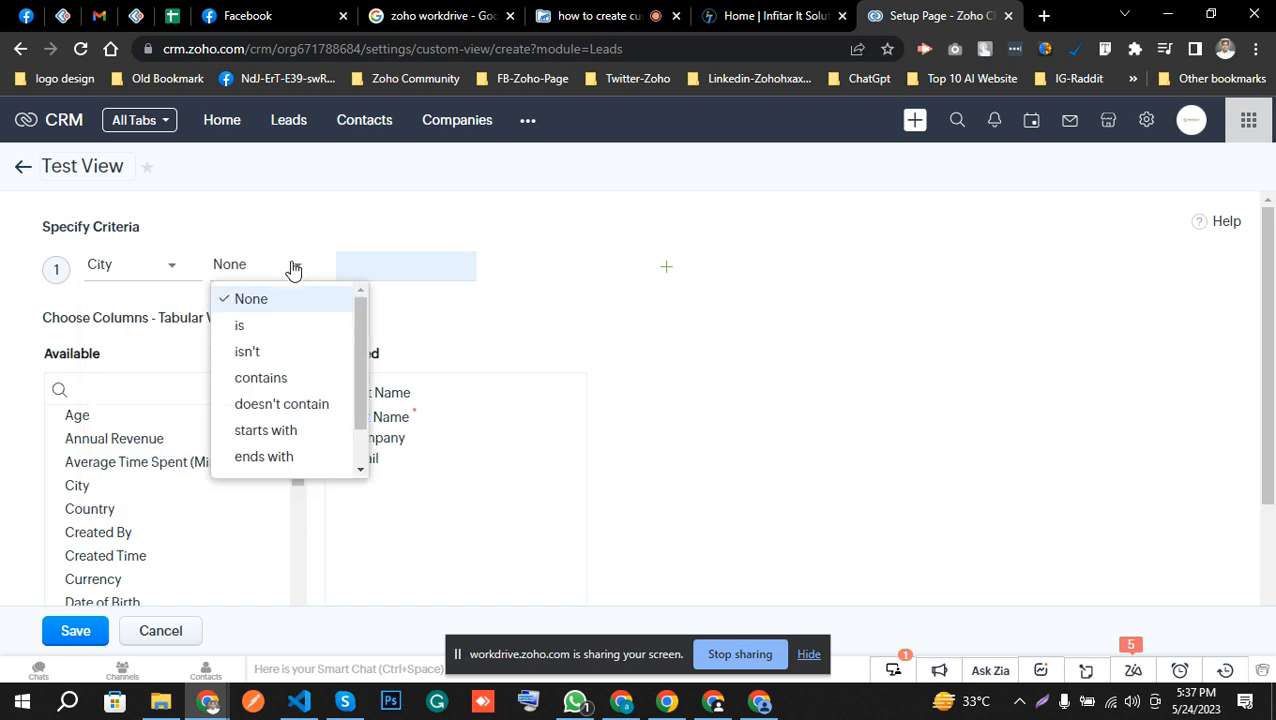
pyautogui.click(278, 385)
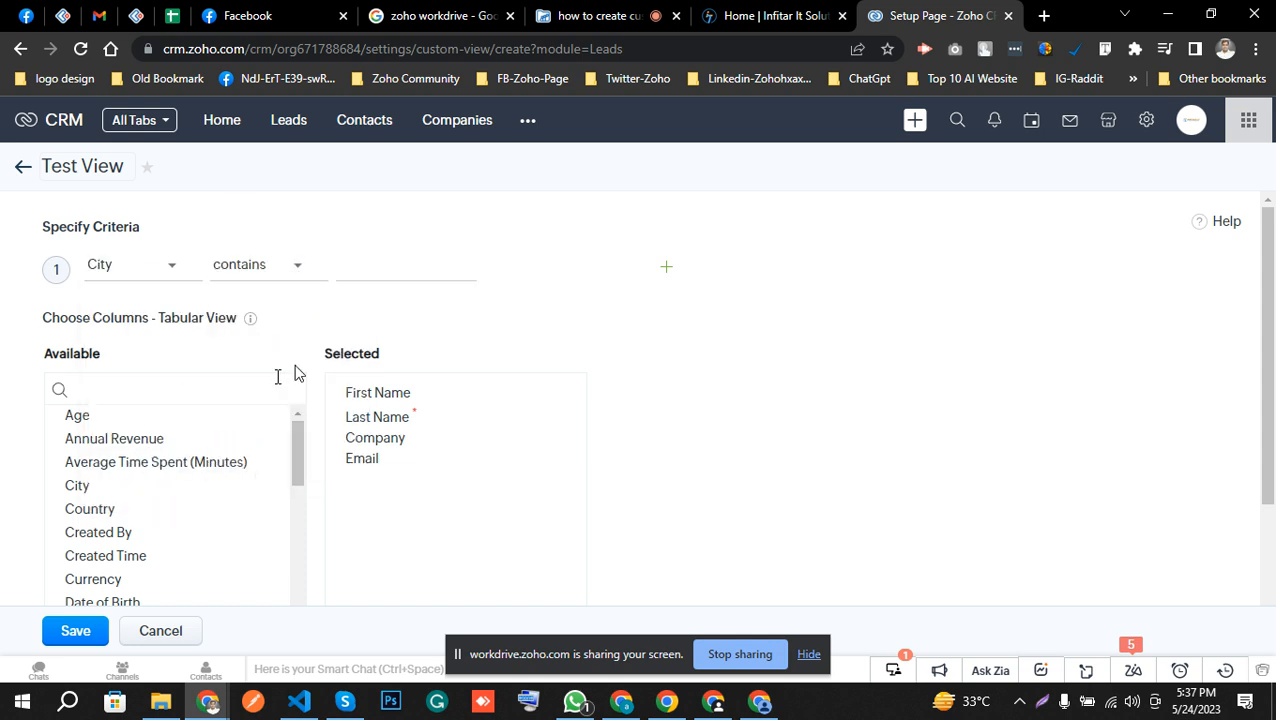
pyautogui.click(397, 270)
pyautogui.write('rajshahi')
pyautogui.doubleClick(374, 267)
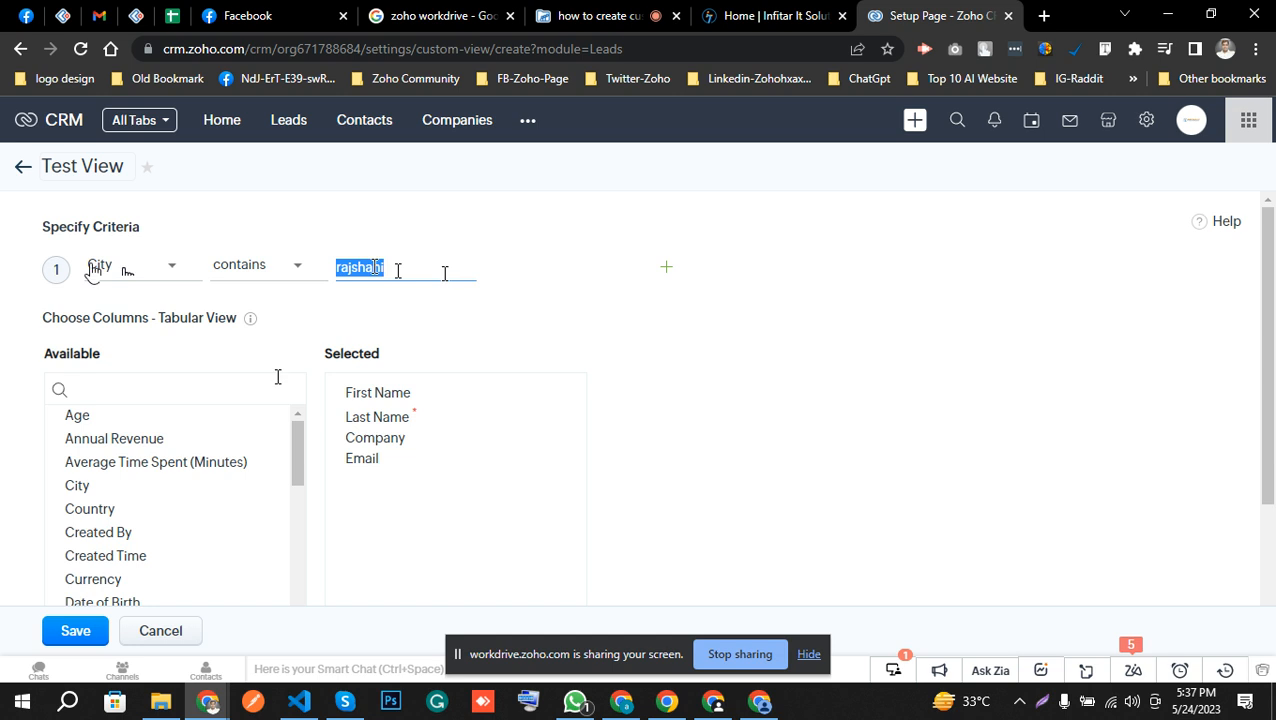
pyautogui.click(444, 273)
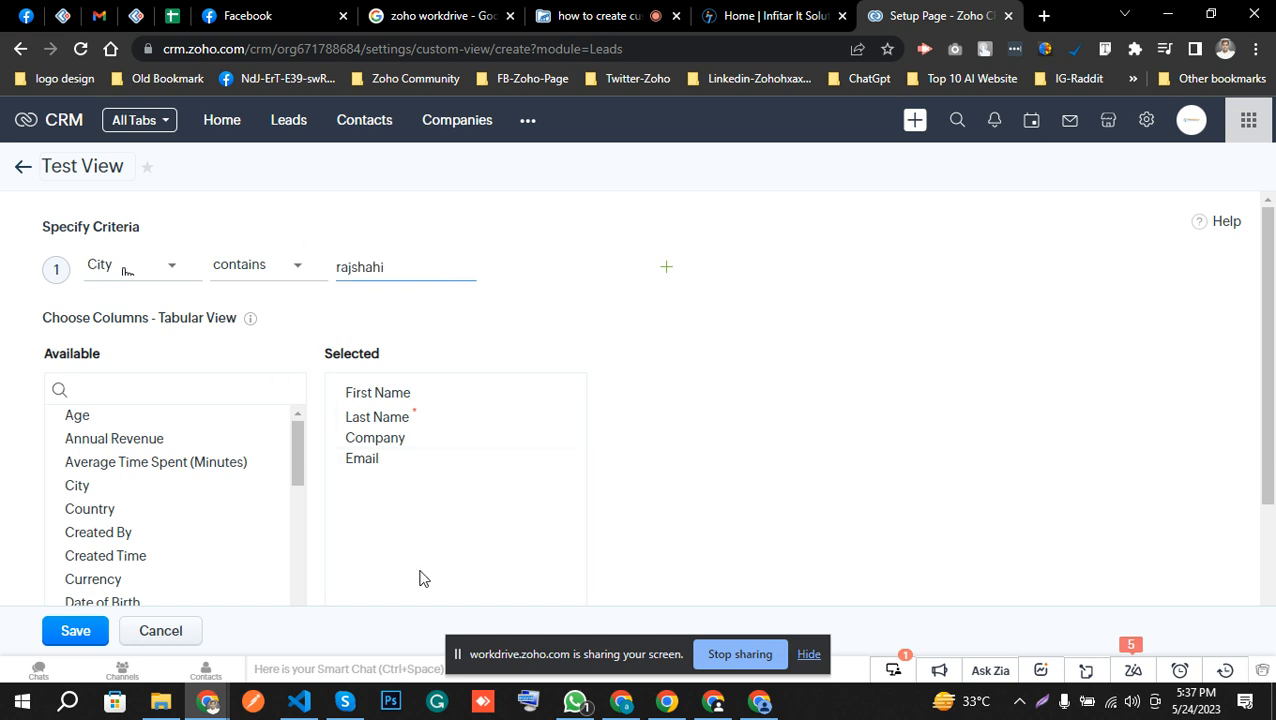
# Add Created Time, Date of Birth and Email Opt Out to the view's selected columns.
pyautogui.scroll(-3, 746, 347)
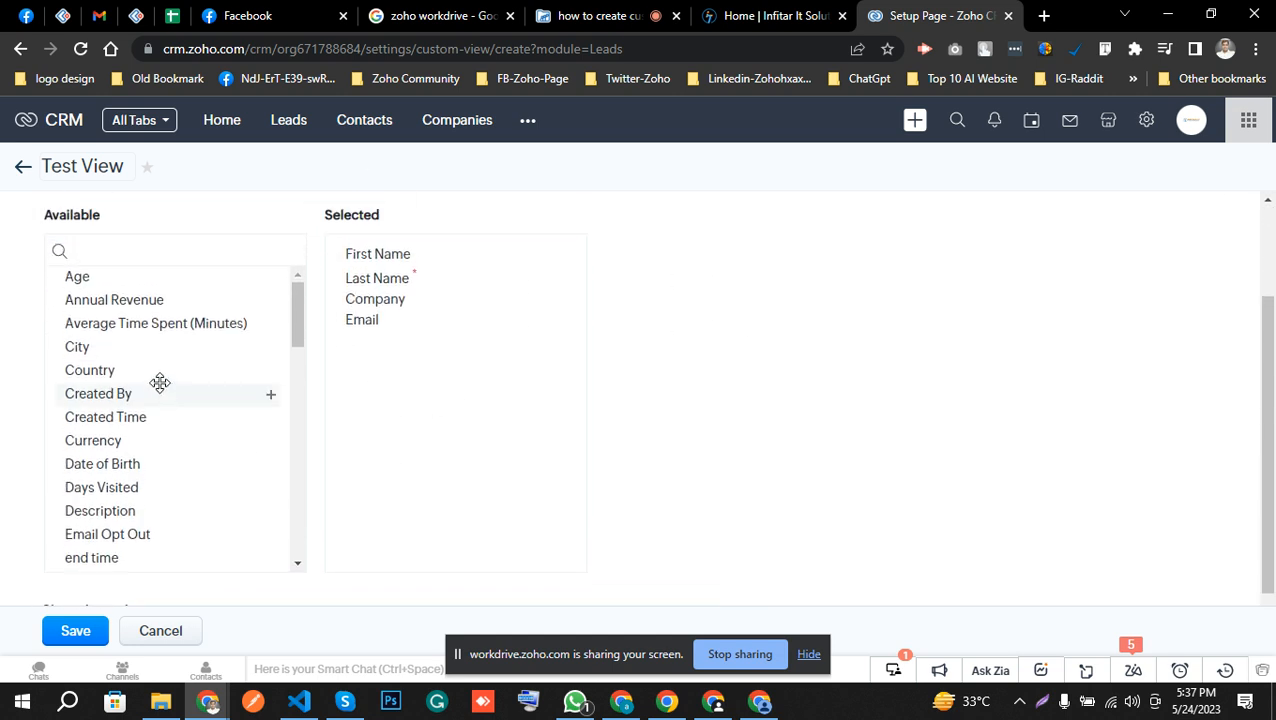
pyautogui.moveTo(137, 418); pyautogui.dragTo(408, 384)
pyautogui.moveTo(140, 440); pyautogui.dragTo(450, 382)
pyautogui.moveTo(137, 478); pyautogui.dragTo(430, 445)
pyautogui.scroll(-6, 251, 478)
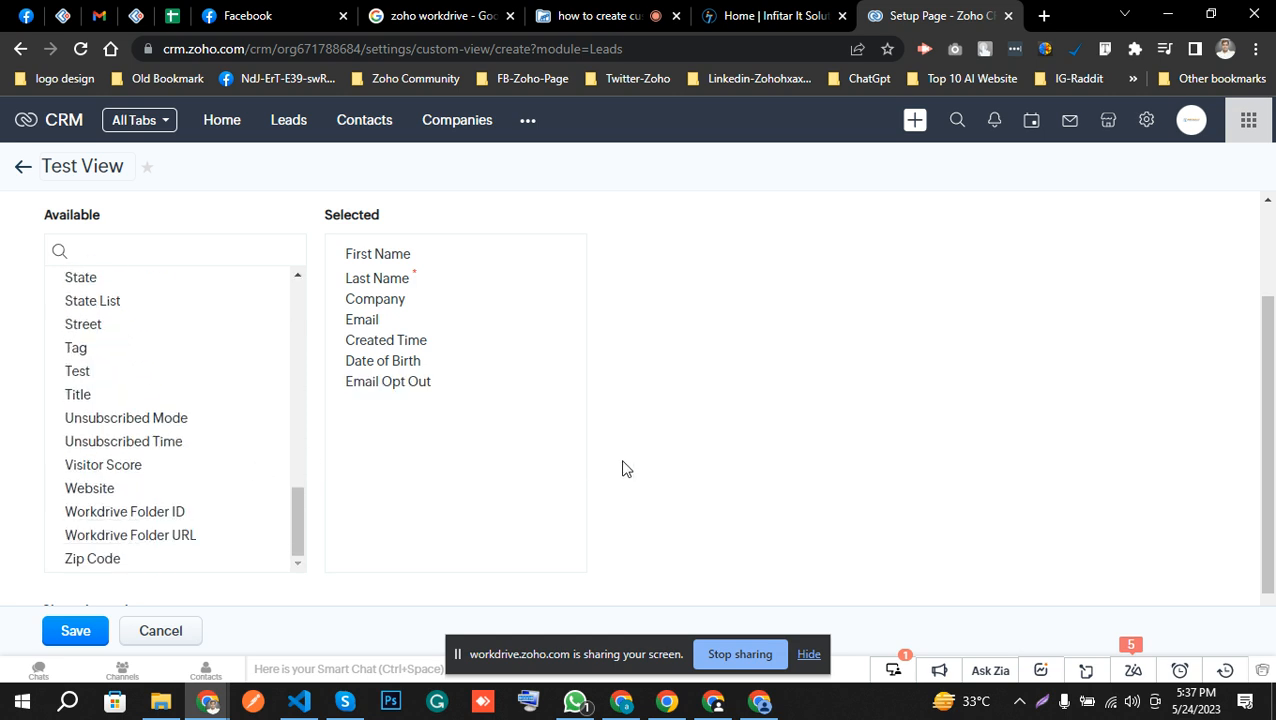
# Share the view with everyone and save it.
pyautogui.scroll(-1, 624, 467)
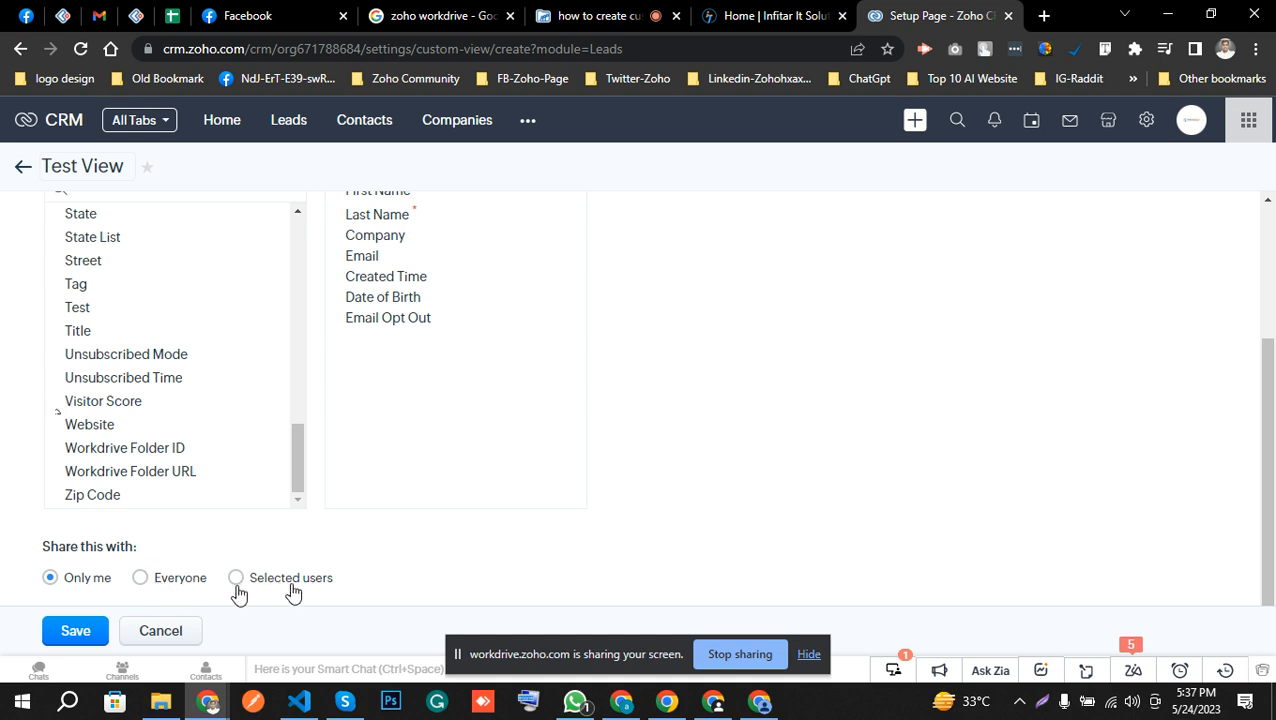
pyautogui.click(148, 580)
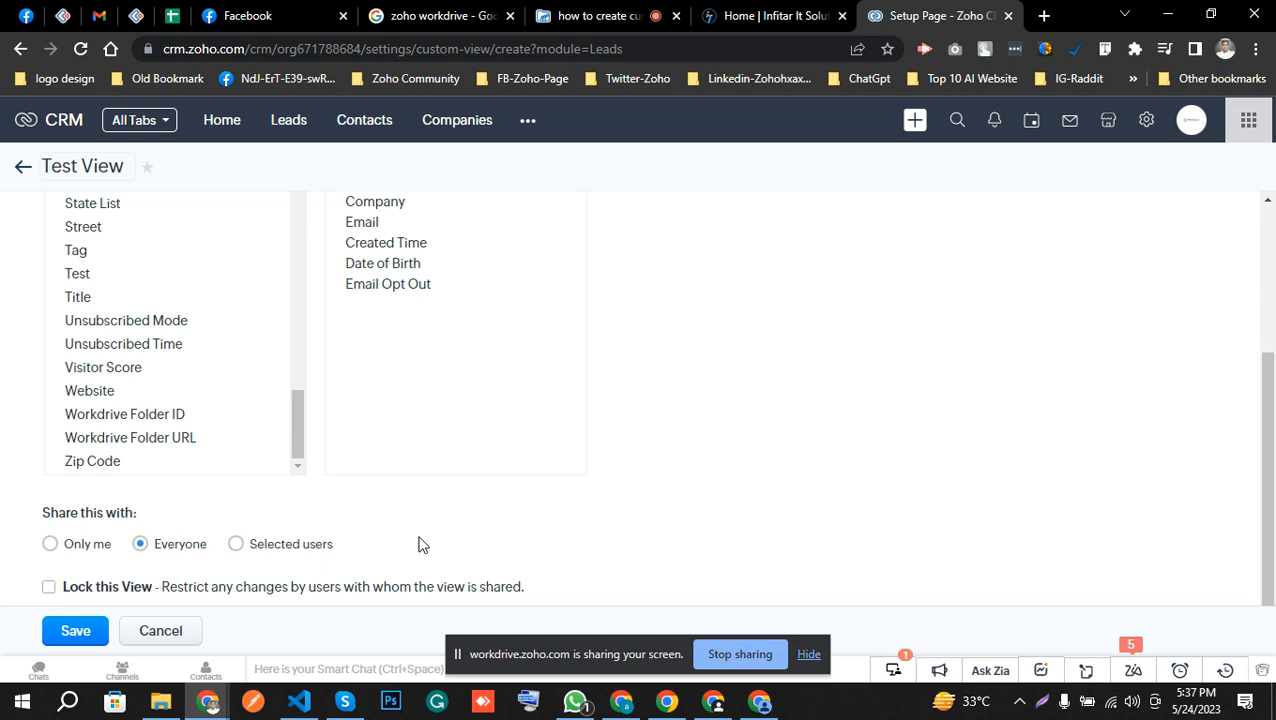
pyautogui.click(50, 594)
pyautogui.click(49, 588)
pyautogui.click(71, 632)
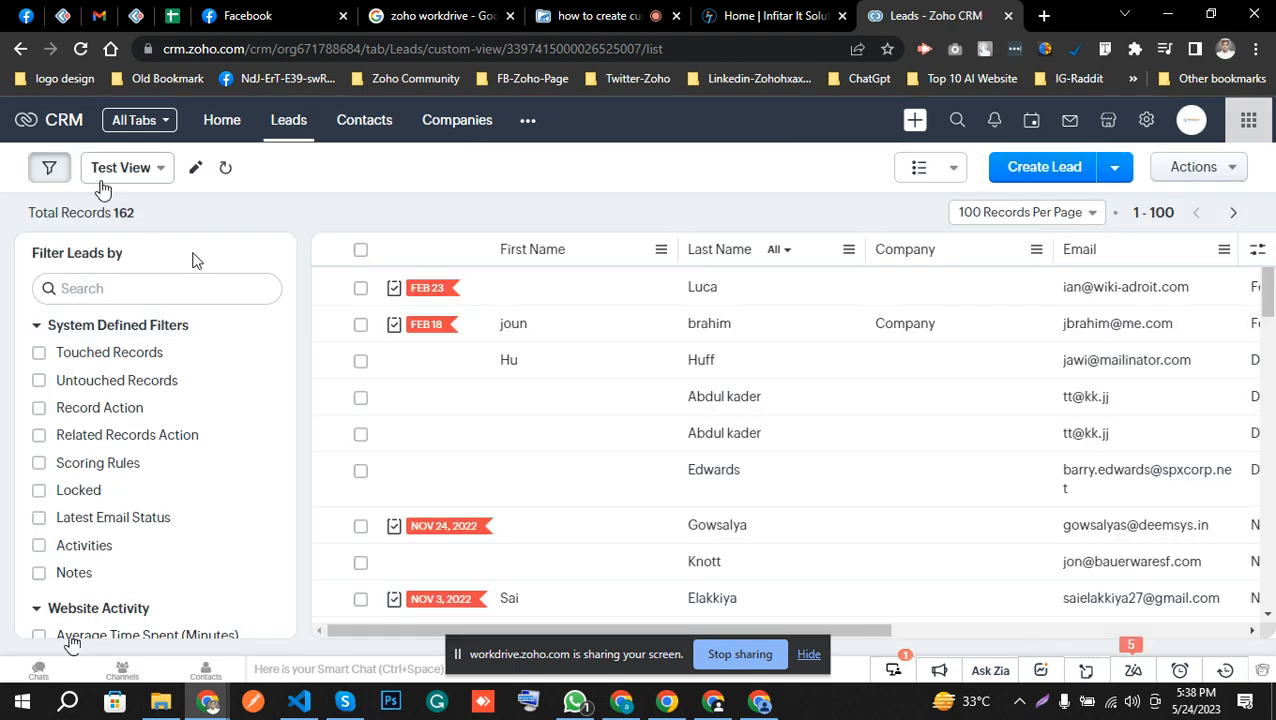
# Examine the lead records and column options in Test View, and look at the Contacts list.
pyautogui.scroll(-10, 529, 430)
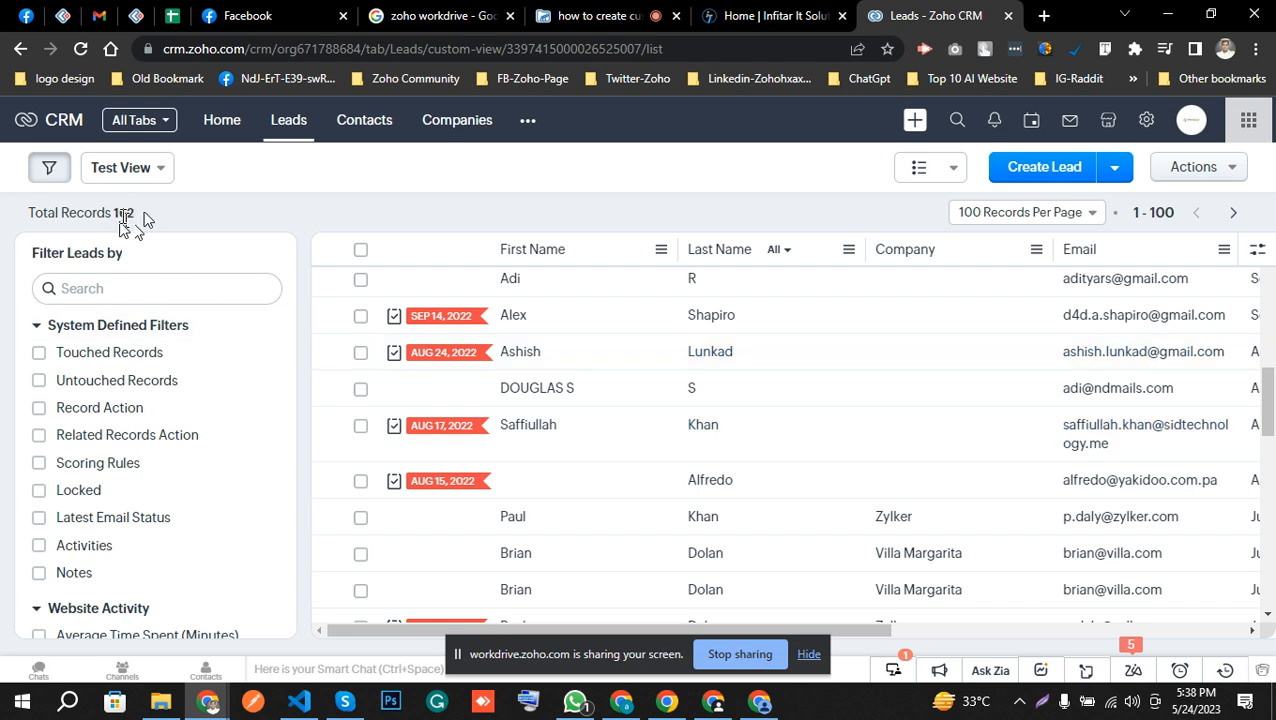
pyautogui.scroll(5, 714, 420)
pyautogui.hscroll(5, 714, 420)
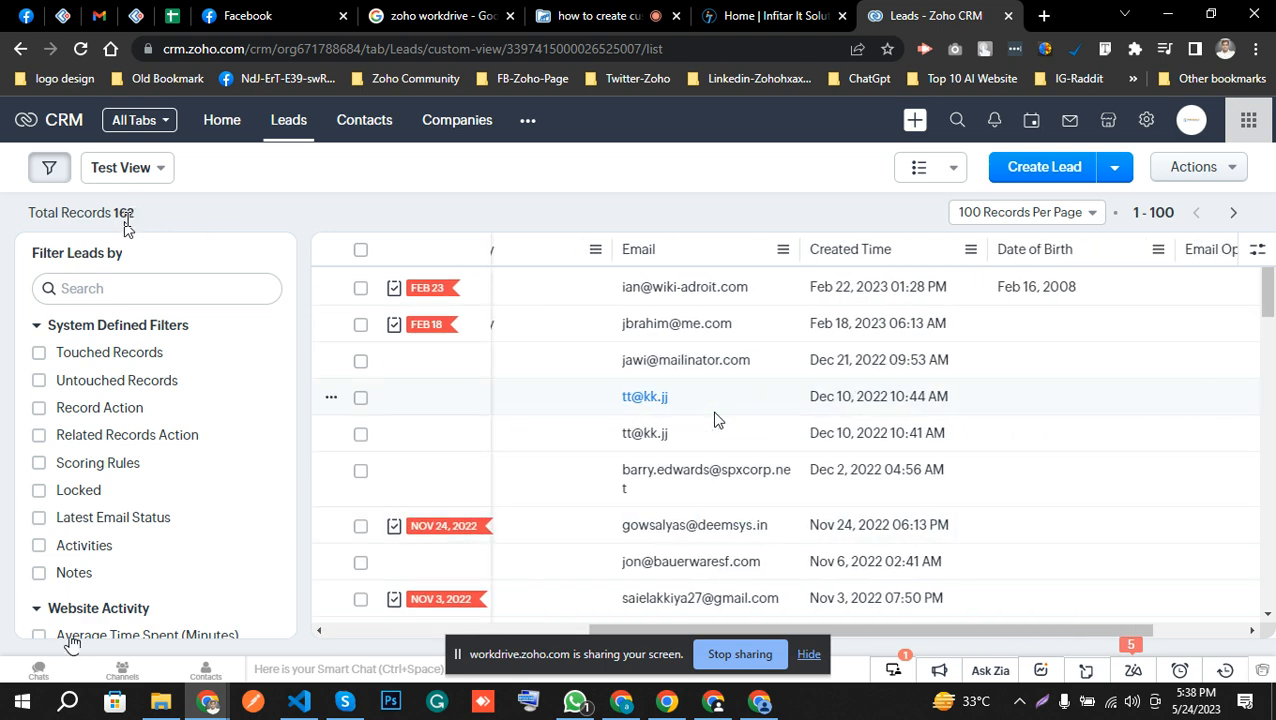
pyautogui.click(1257, 250)
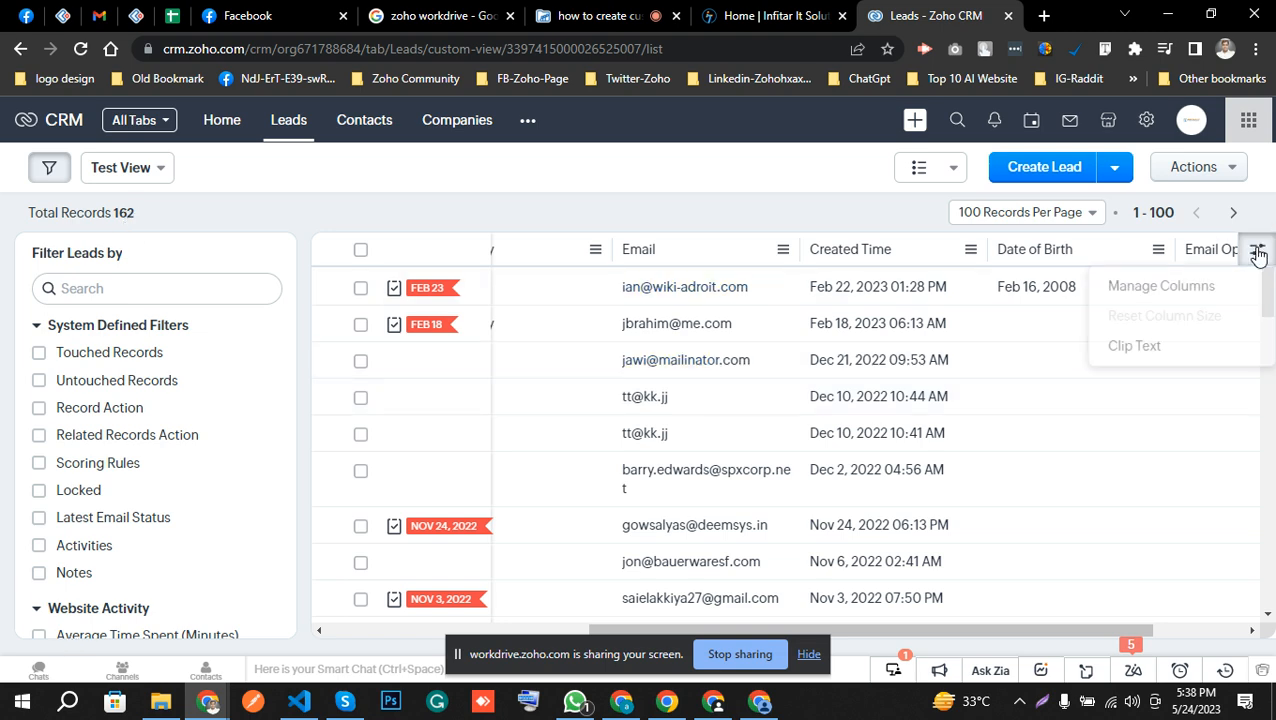
pyautogui.click(1164, 287)
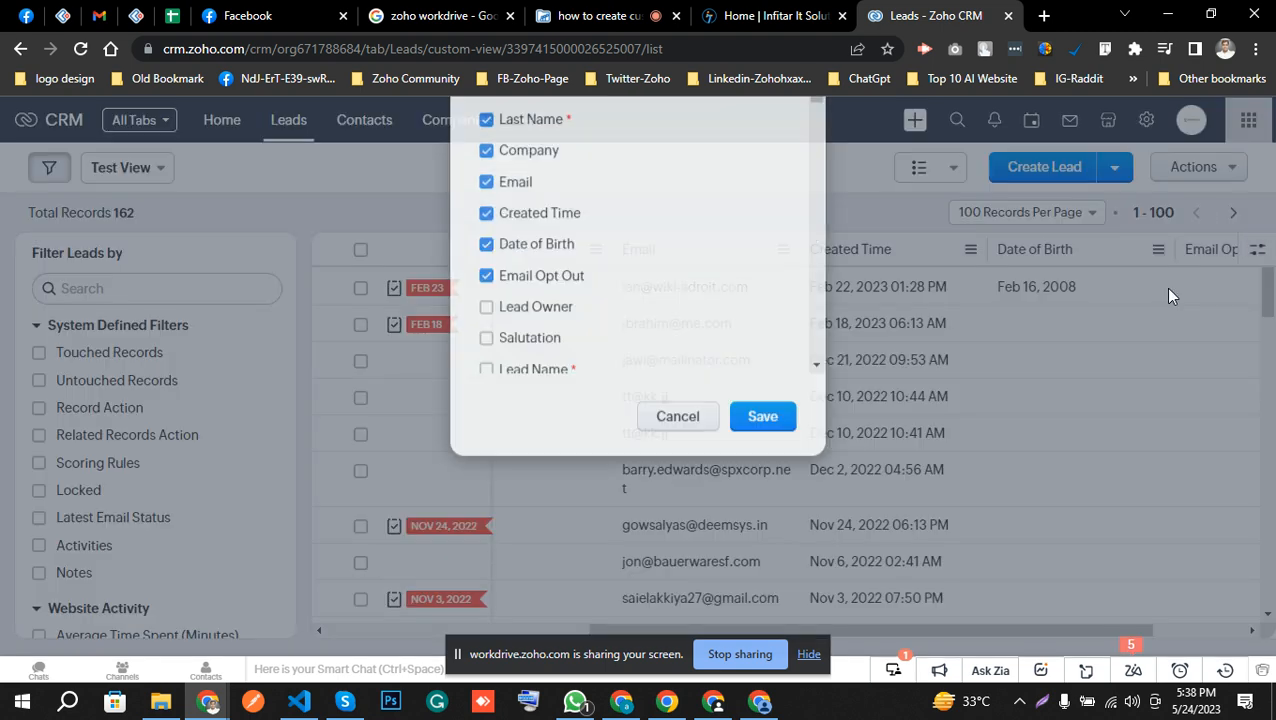
pyautogui.click(677, 584)
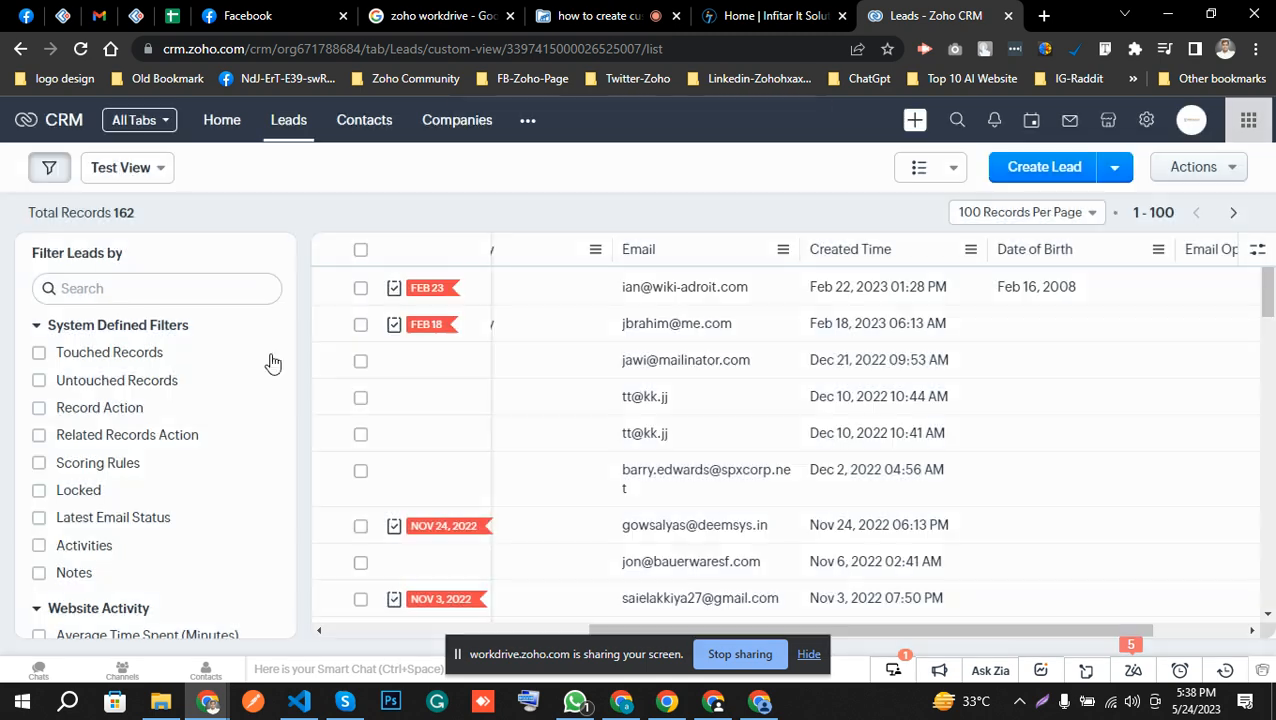
pyautogui.click(378, 133)
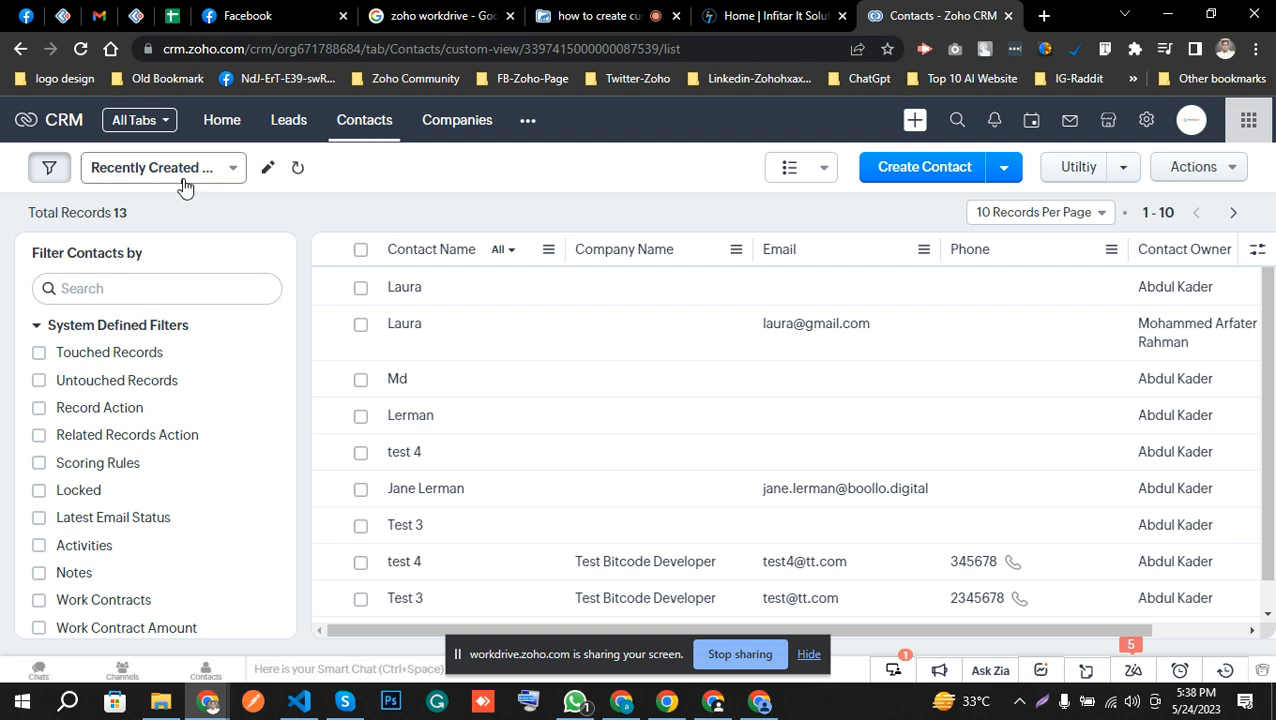
# Edit the Leads module's Test View so its criterion is City doesn't contain "rajshahi", and save it.
pyautogui.click(278, 128)
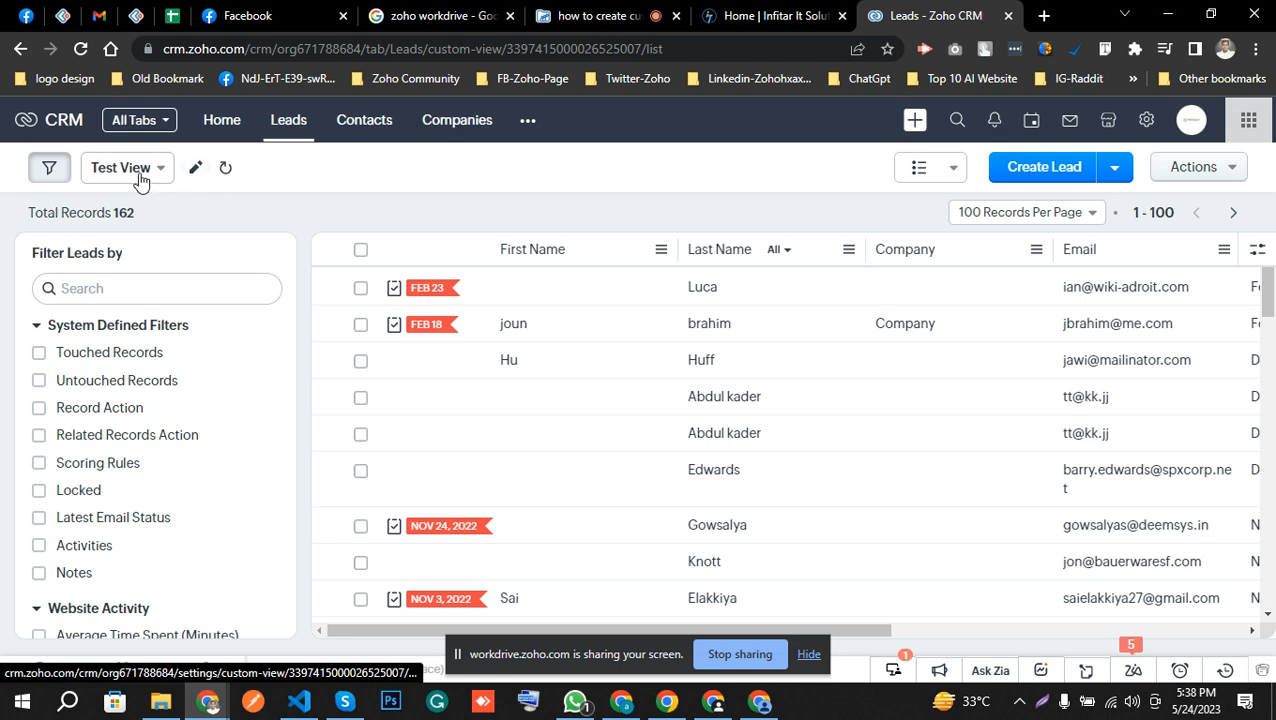
pyautogui.click(197, 172)
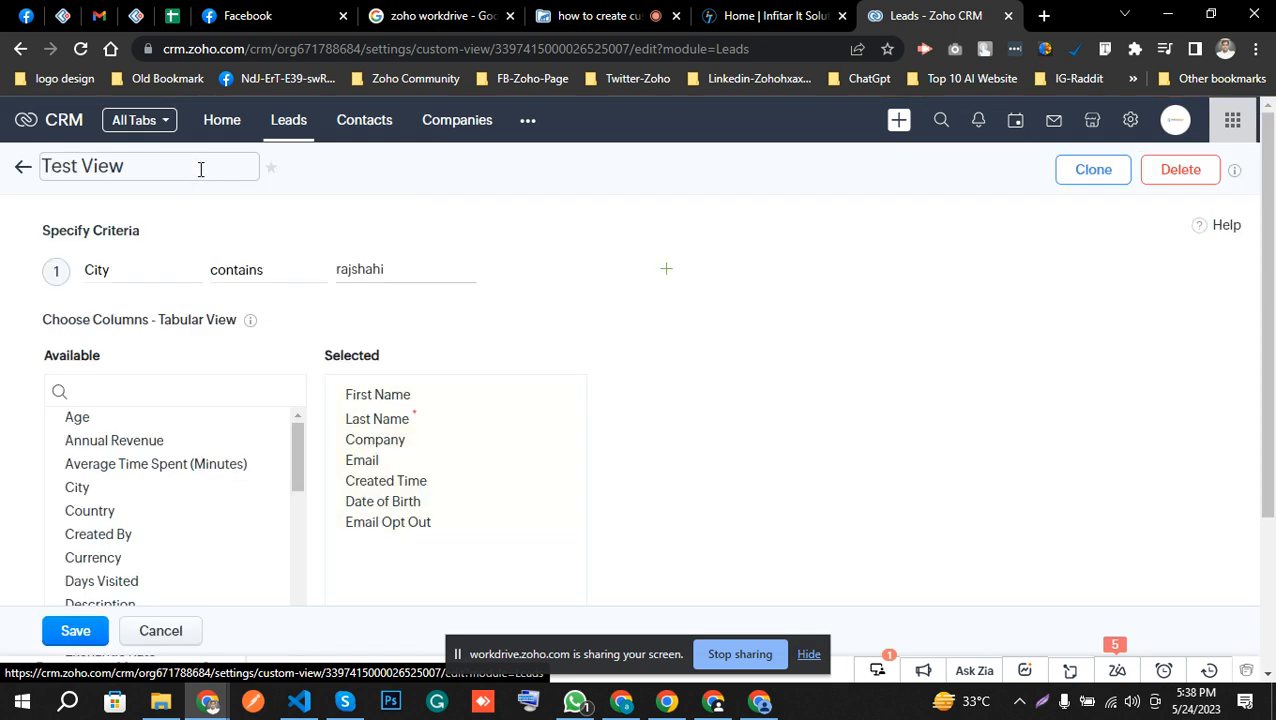
pyautogui.click(297, 274)
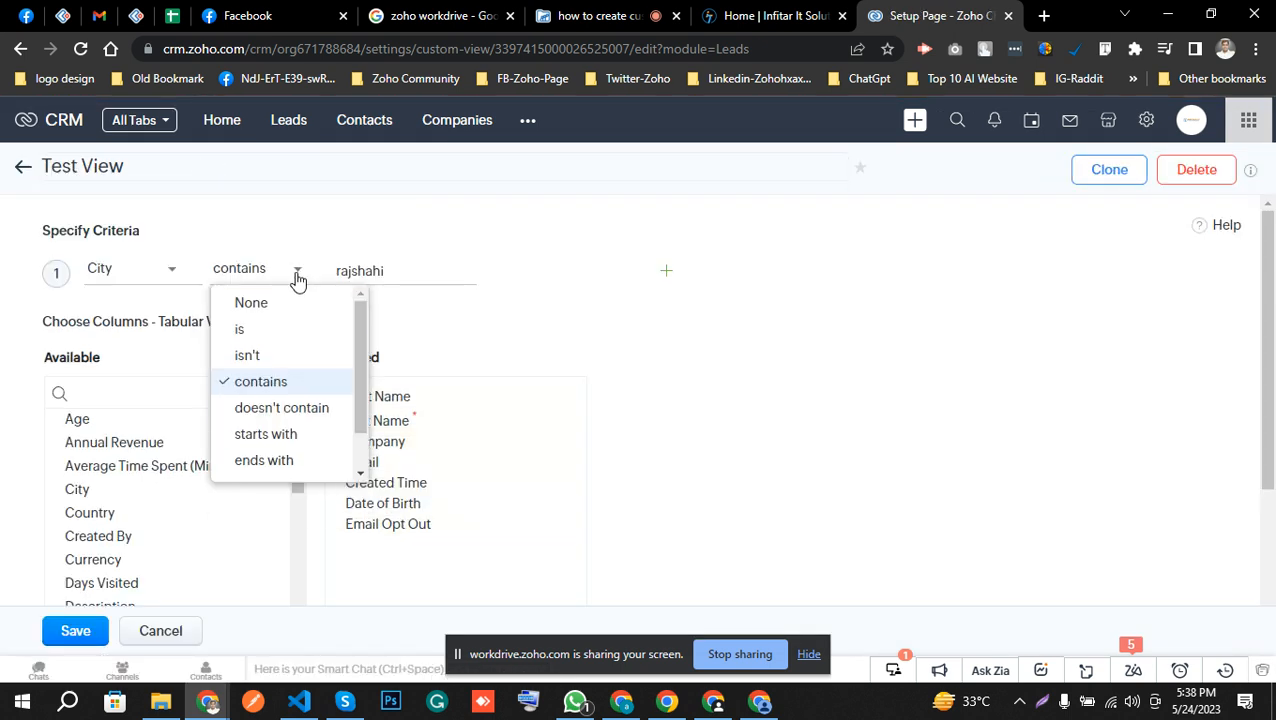
pyautogui.click(308, 410)
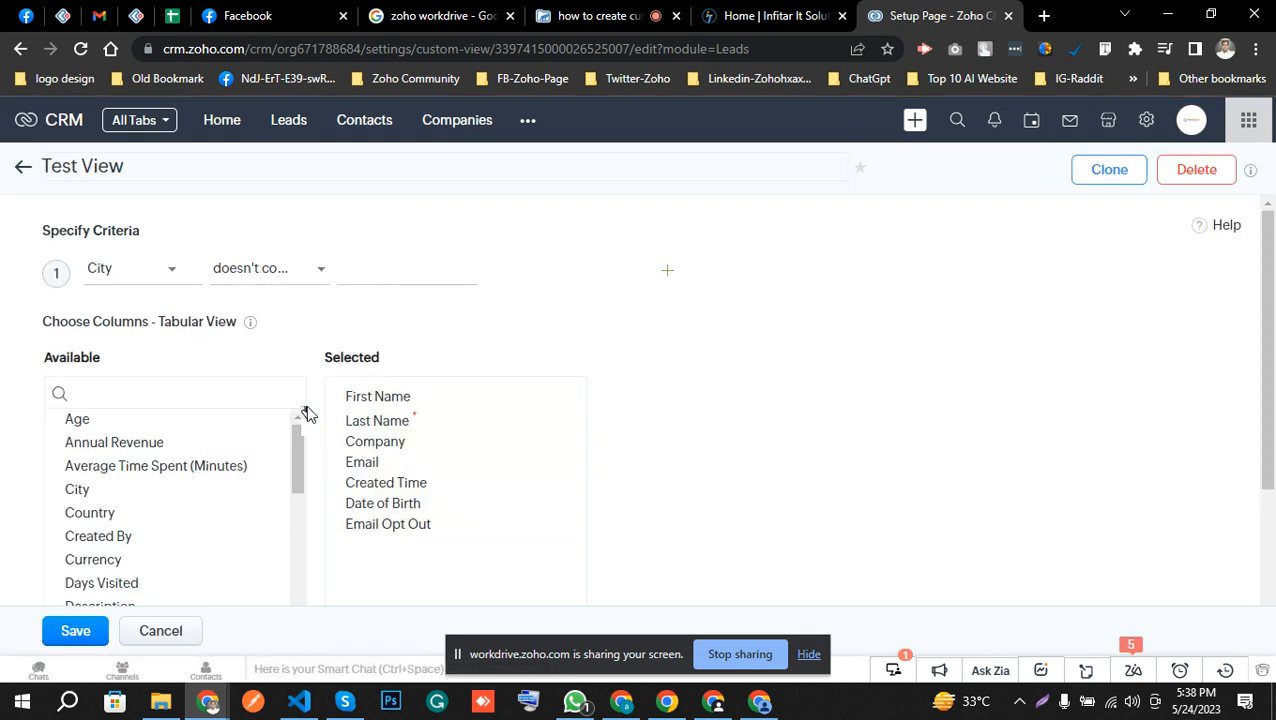
pyautogui.click(400, 260)
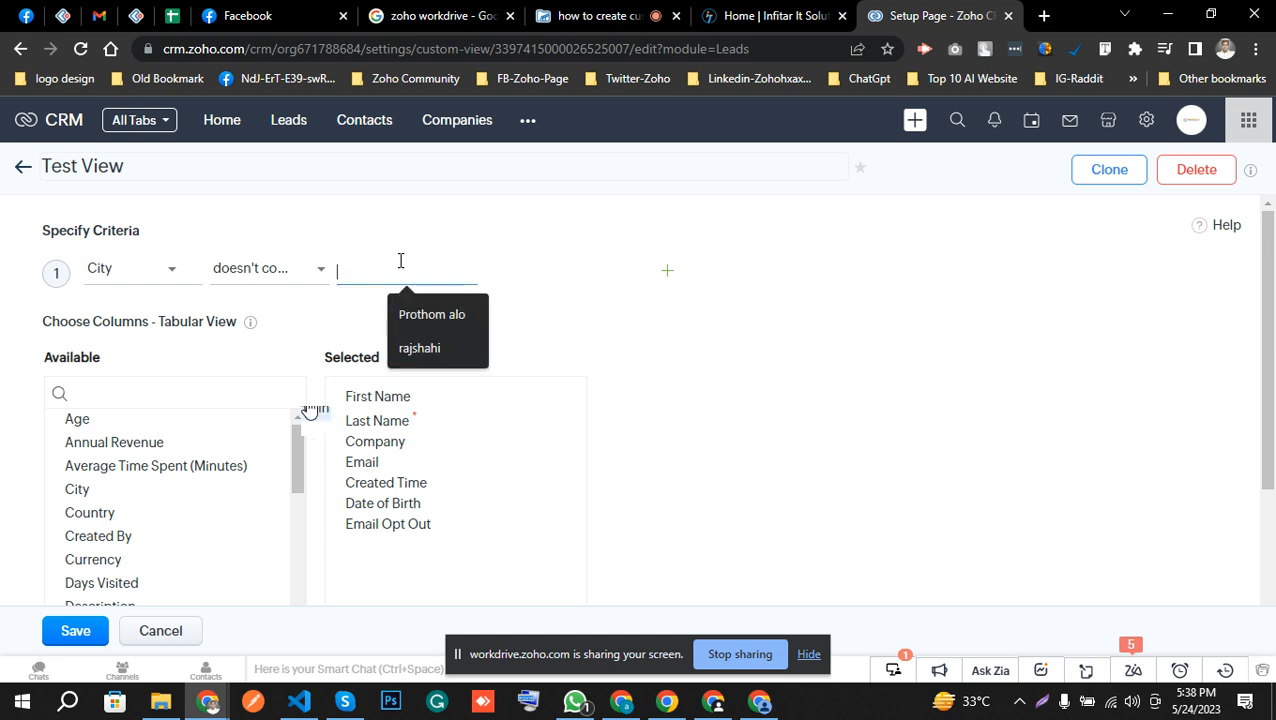
pyautogui.click(420, 347)
pyautogui.click(76, 631)
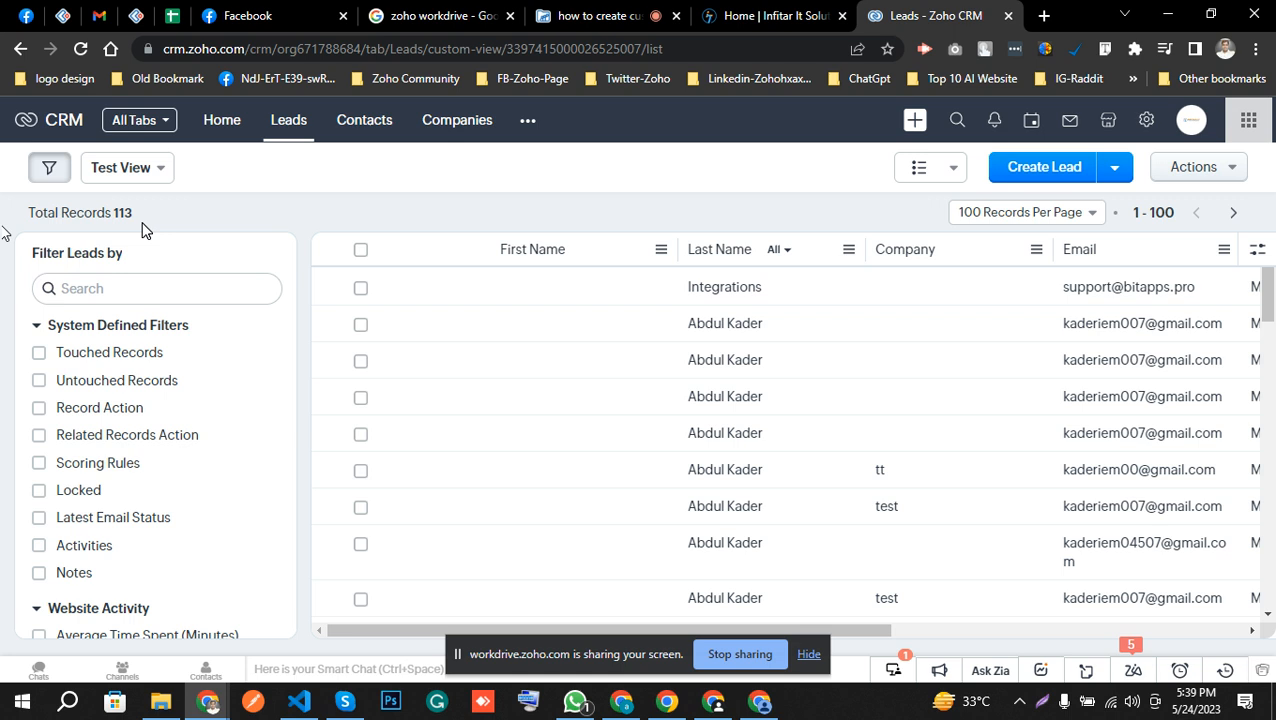
# Start a new custom view in the Contacts module.
pyautogui.click(368, 119)
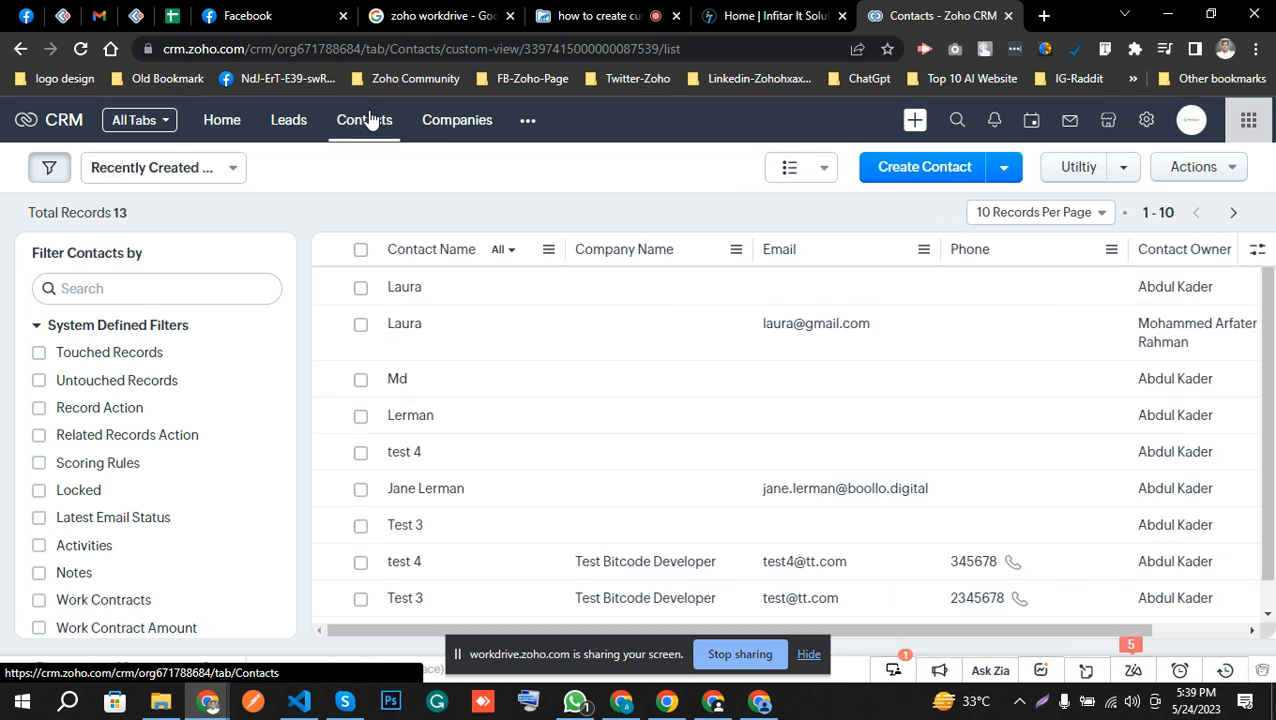
pyautogui.click(229, 176)
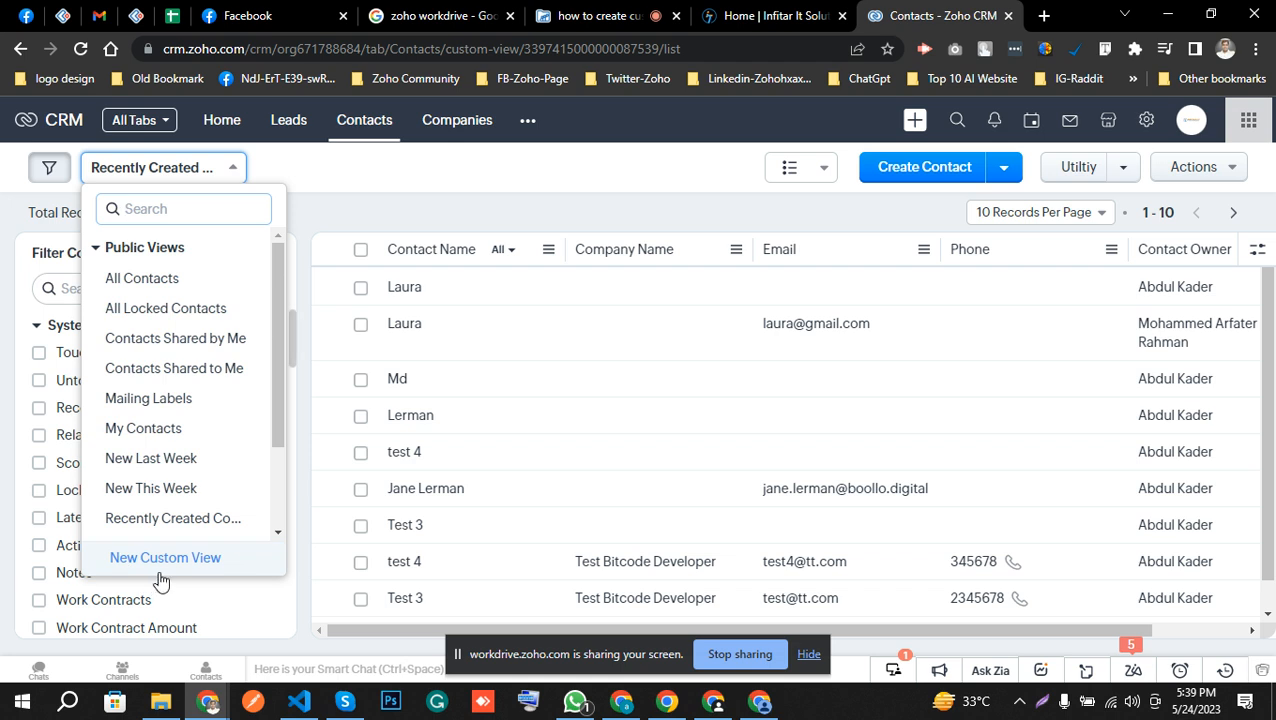
pyautogui.click(147, 568)
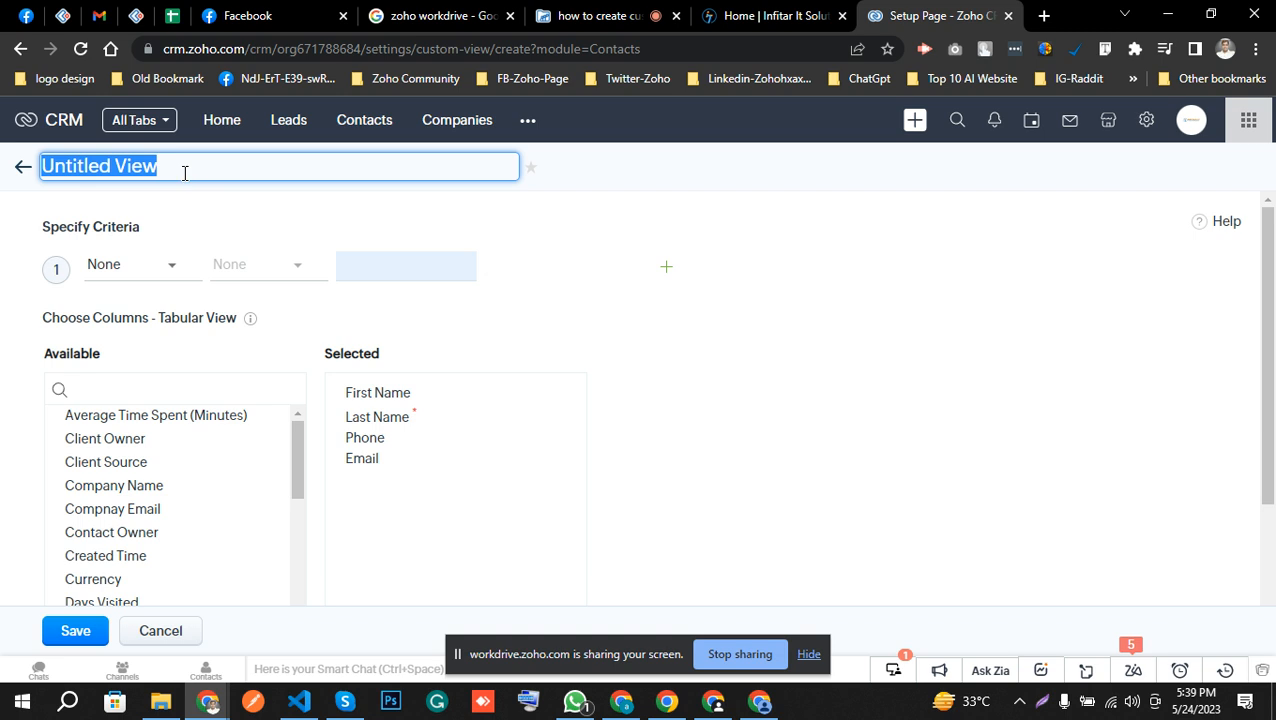
pyautogui.tripleClick(184, 173)
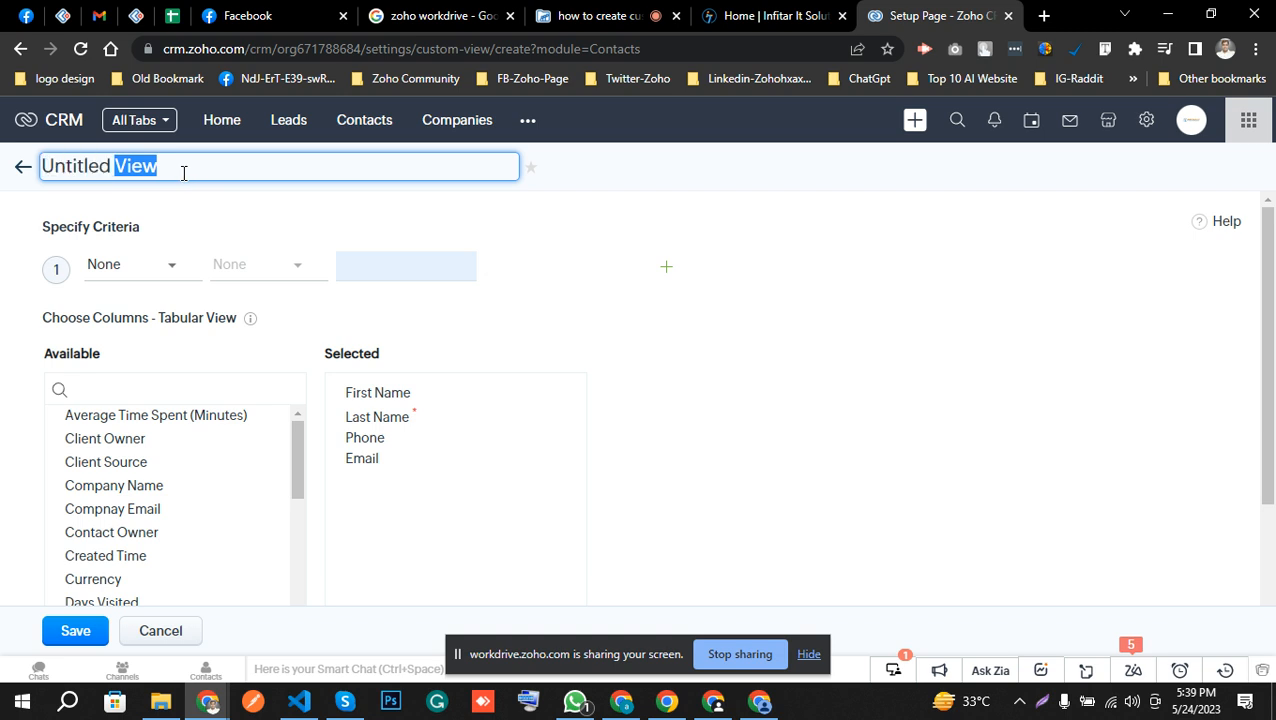
# Build three criteria rows for the new Contacts view, with Campaign Name as the first field and OR joining rows 1 and 2.
pyautogui.click(155, 283)
pyautogui.click(152, 280)
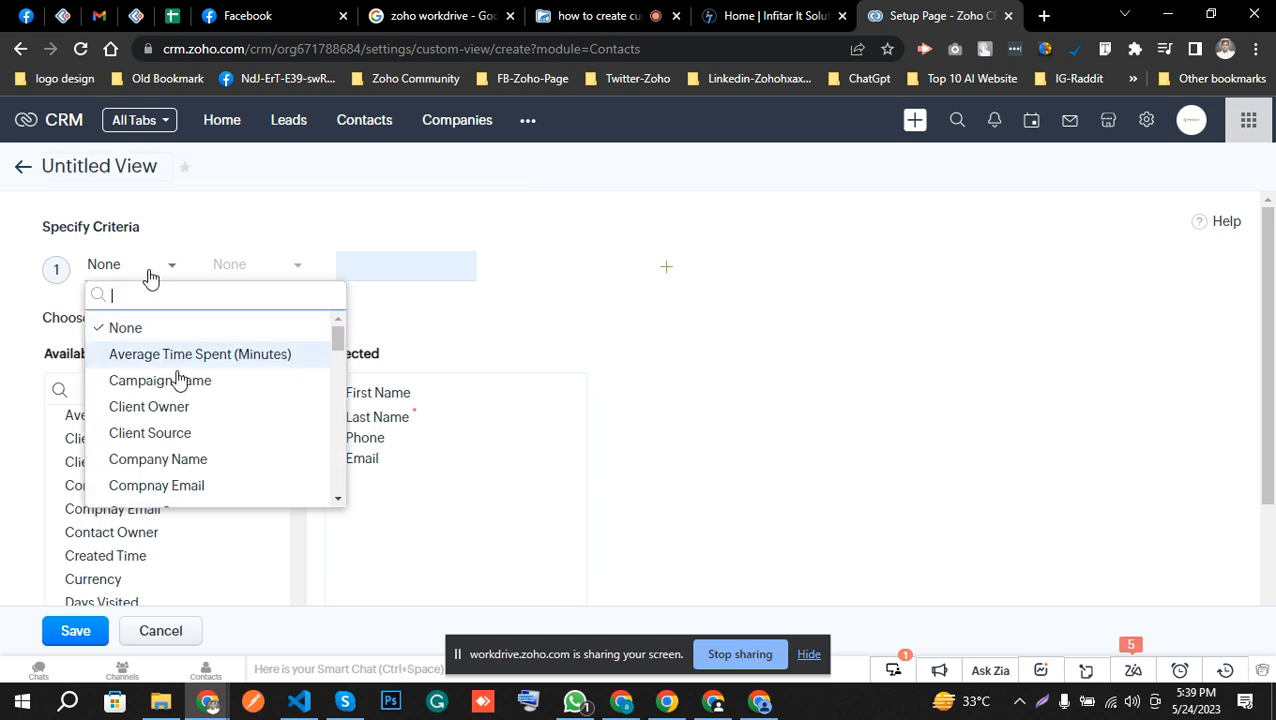
pyautogui.click(177, 379)
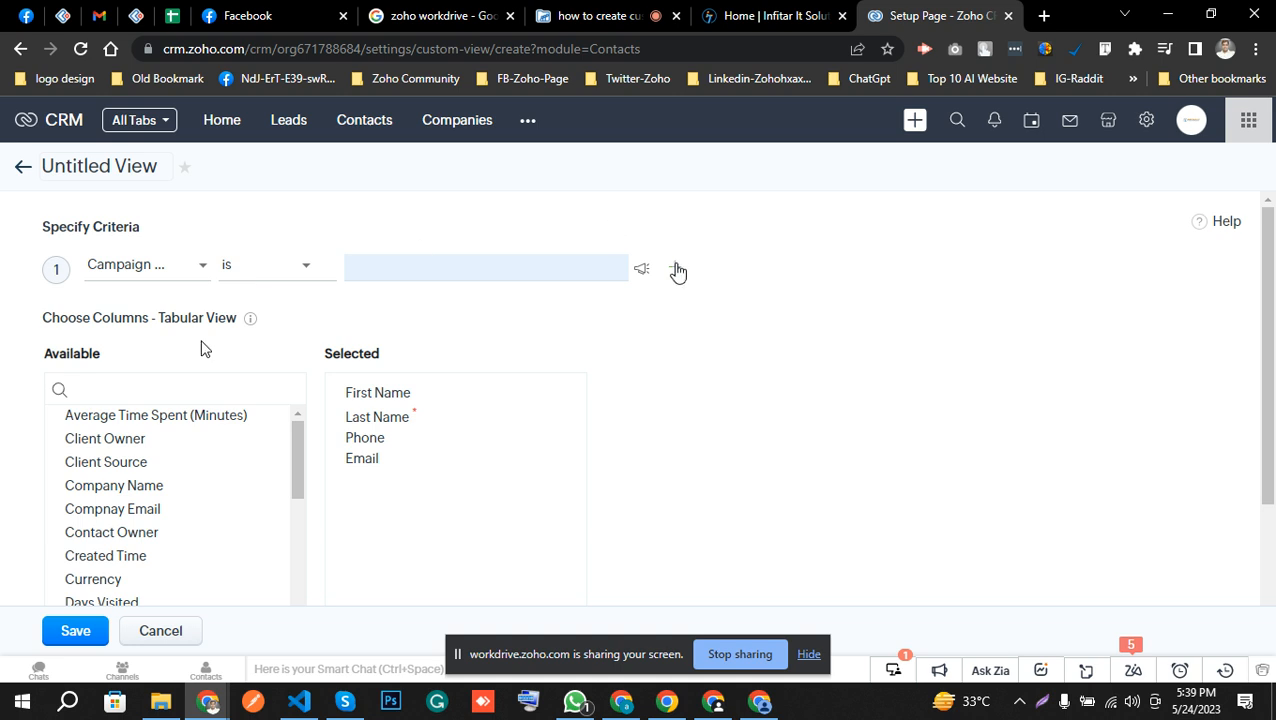
pyautogui.click(675, 268)
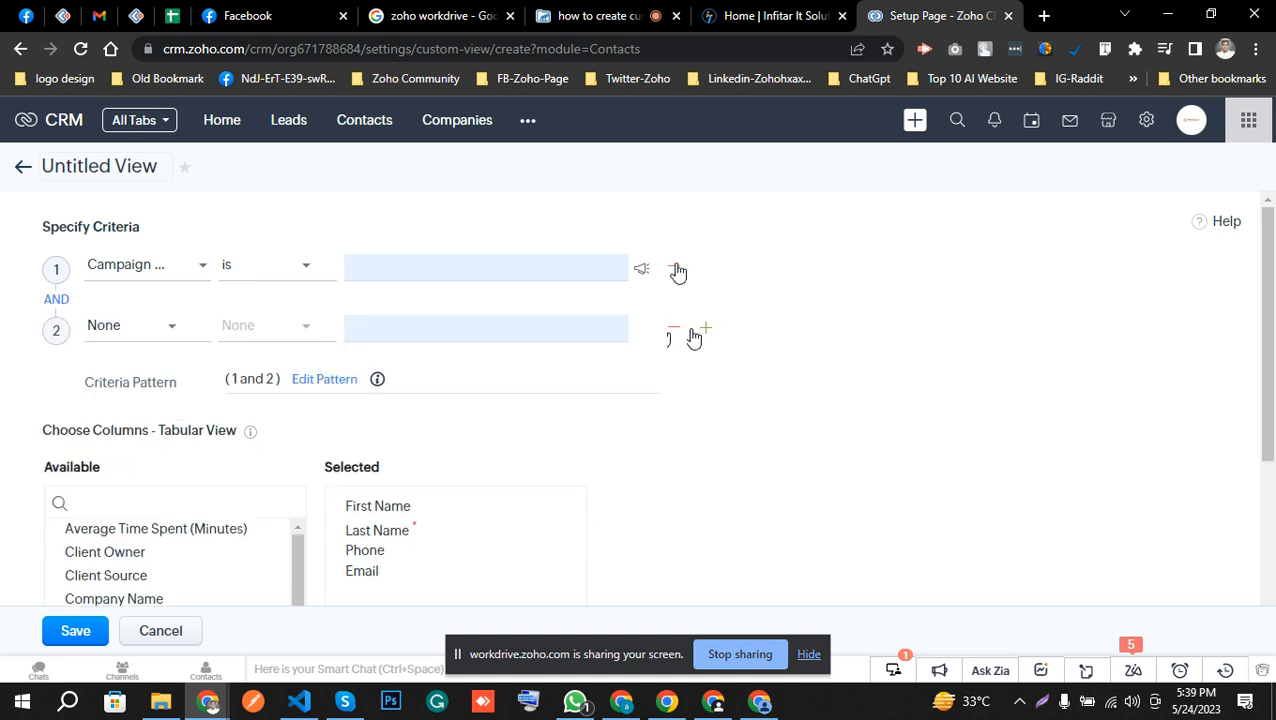
pyautogui.click(706, 330)
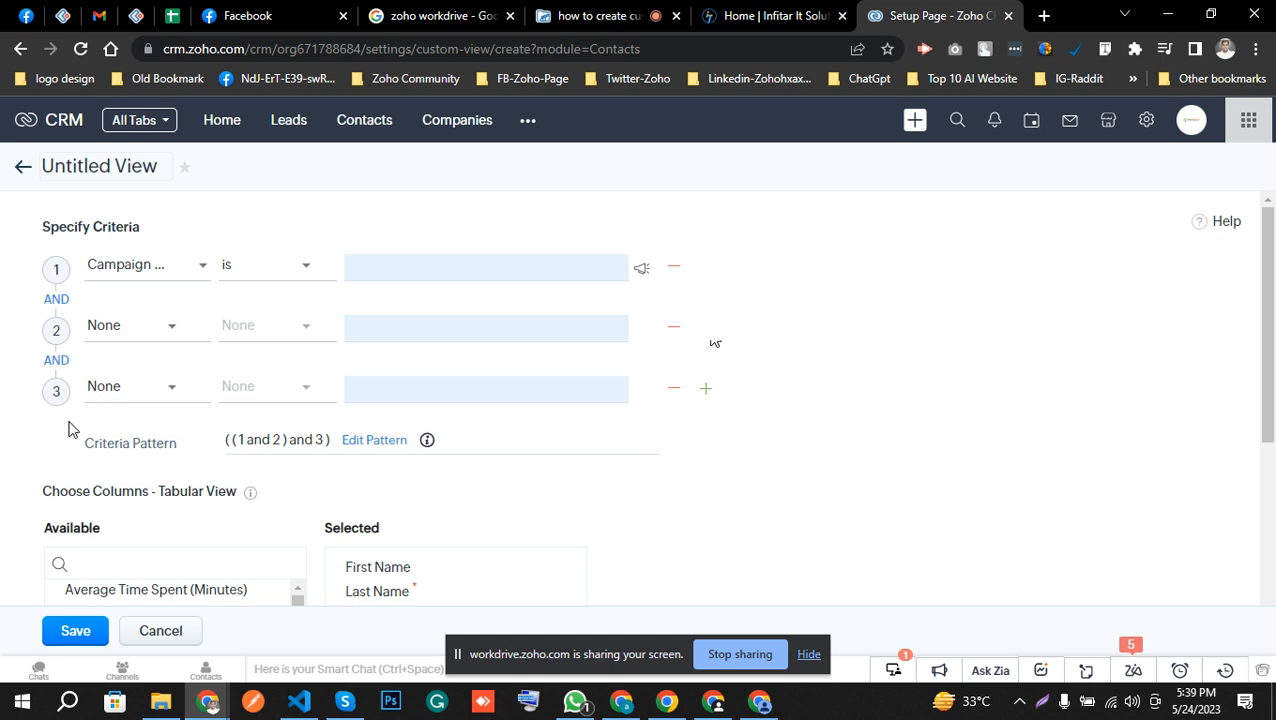
pyautogui.click(57, 302)
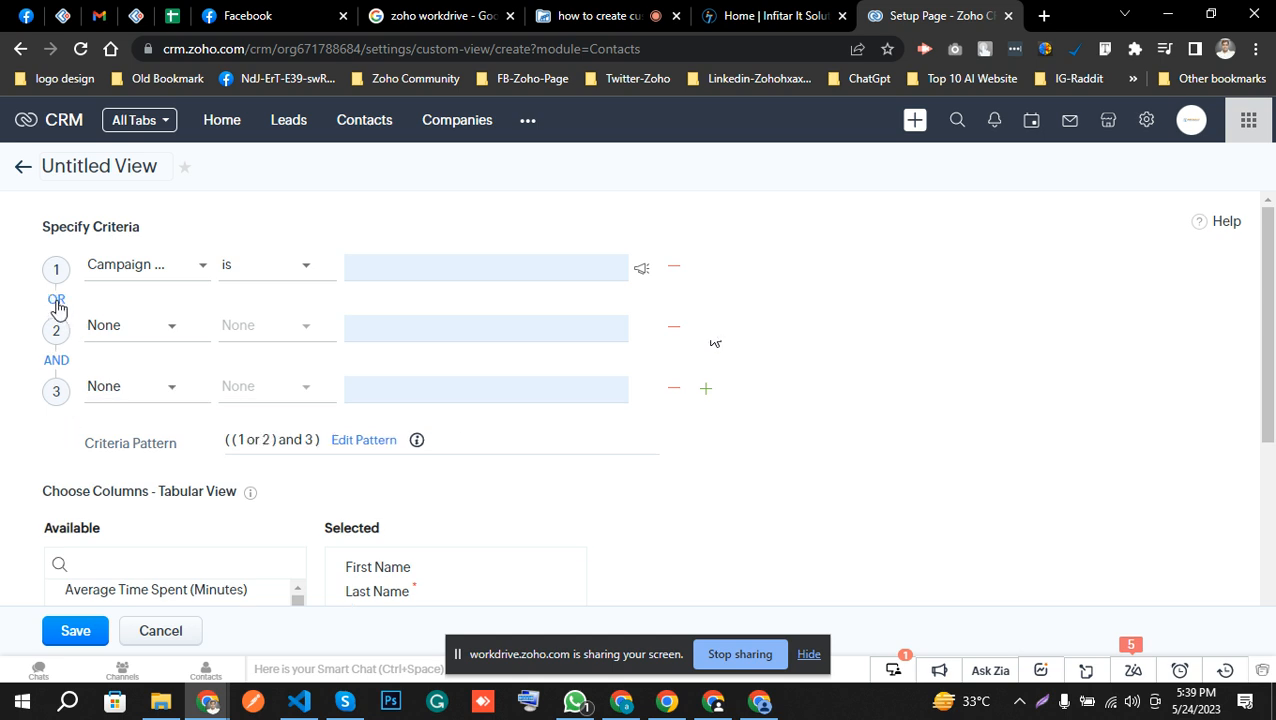
# Look through the column choices and sharing options of the new Contacts view, and discard it without saving.
pyautogui.scroll(-2, 265, 436)
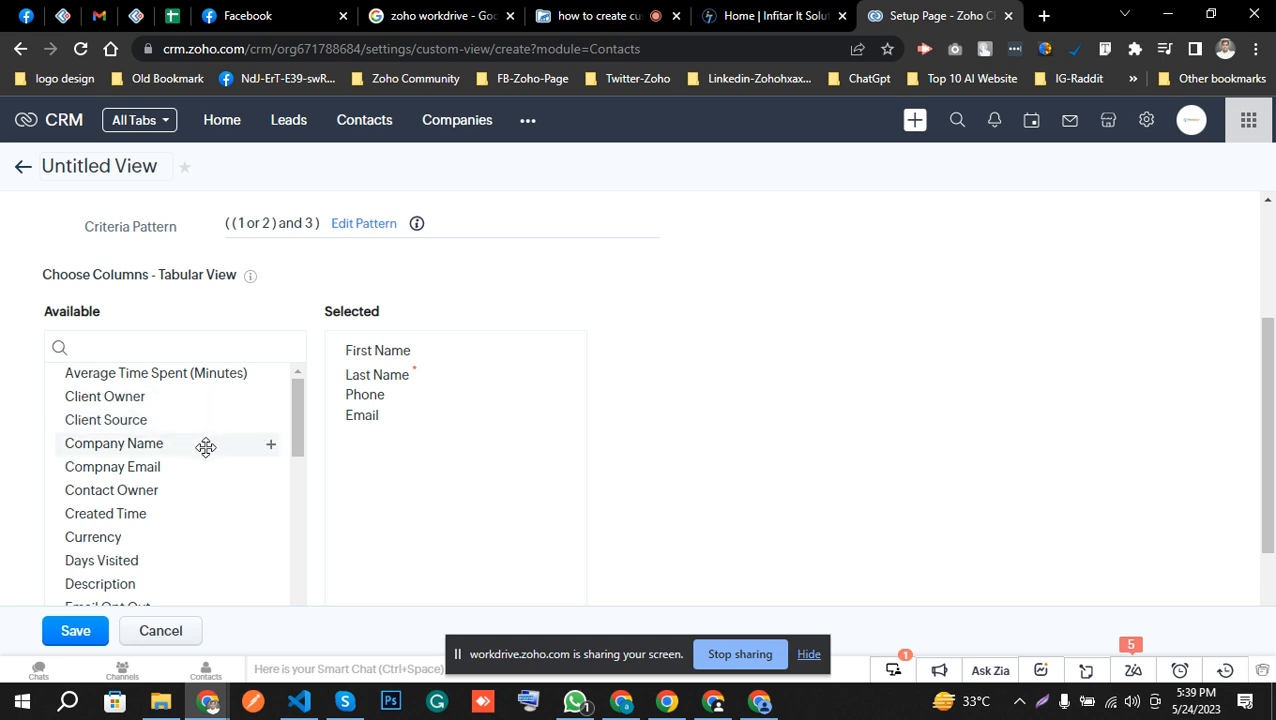
pyautogui.scroll(-3, 438, 489)
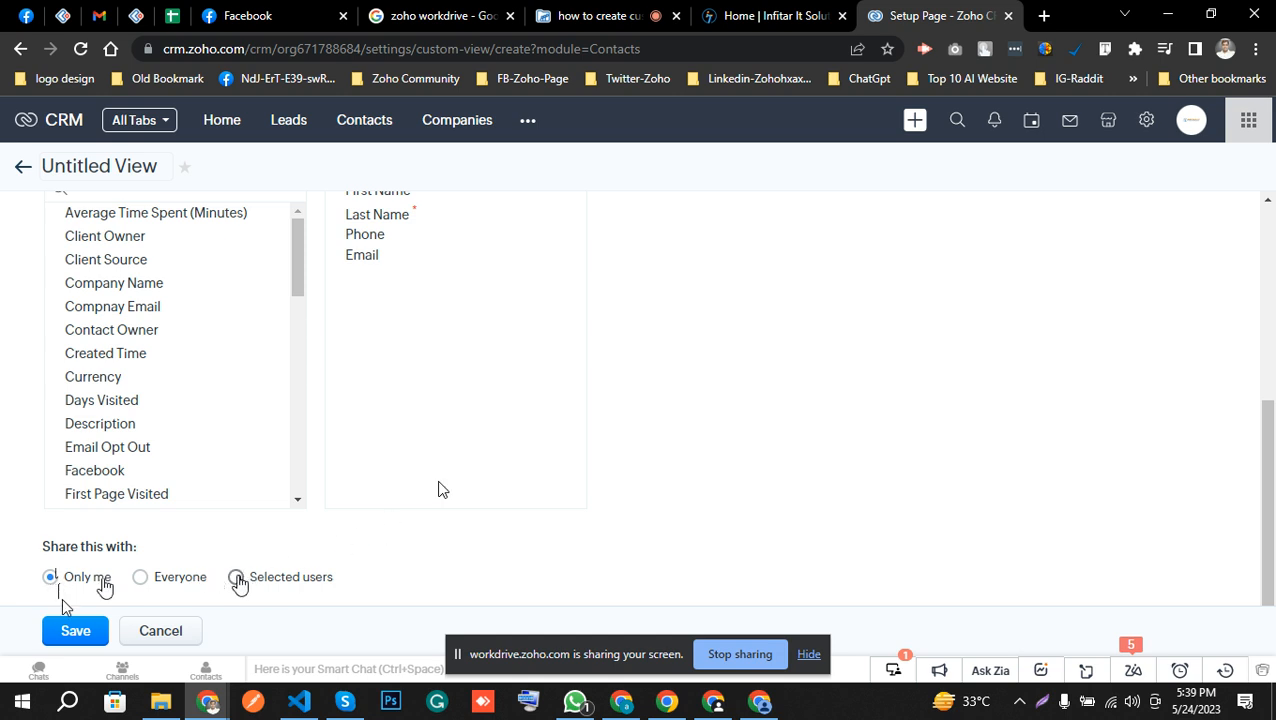
pyautogui.click(186, 631)
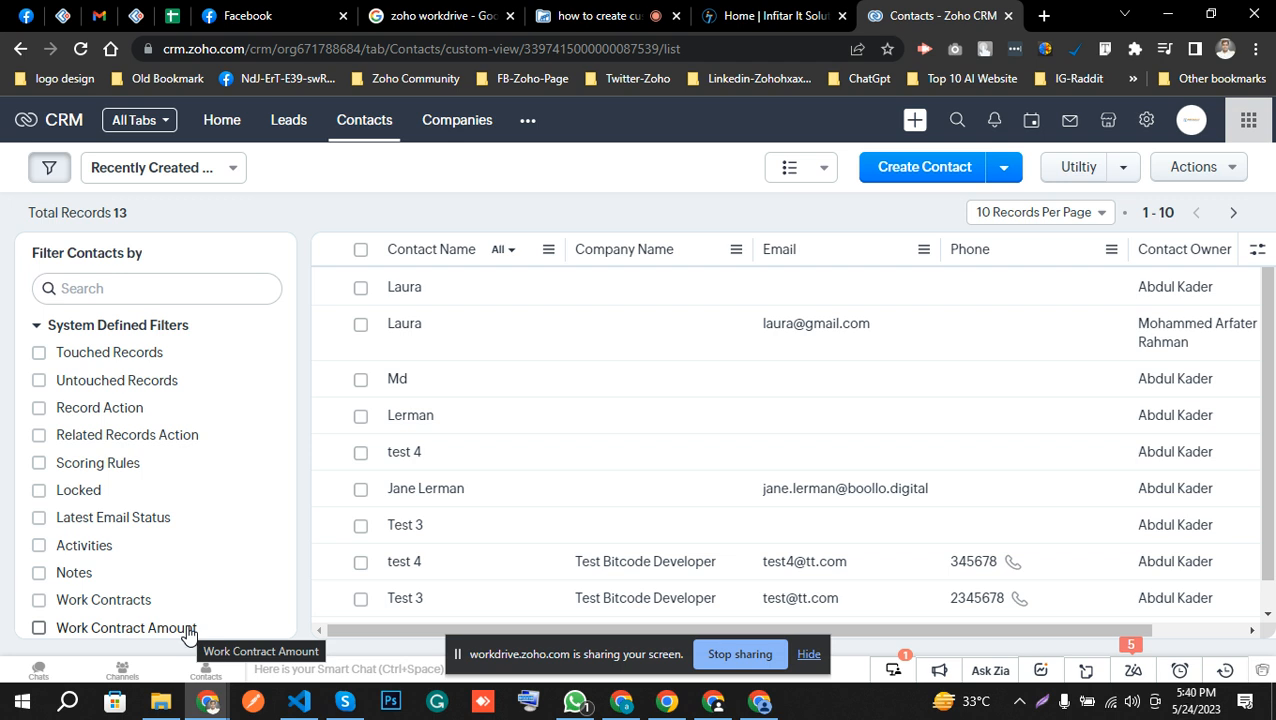
pyautogui.click(585, 10)
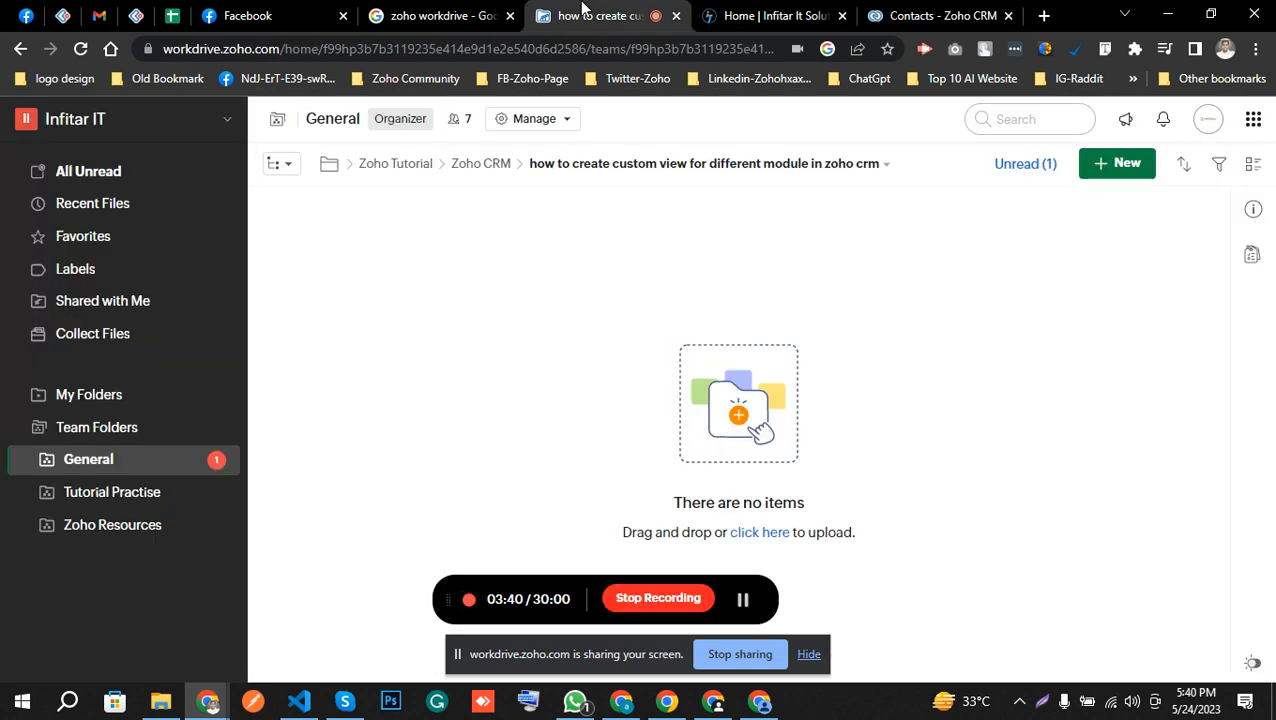